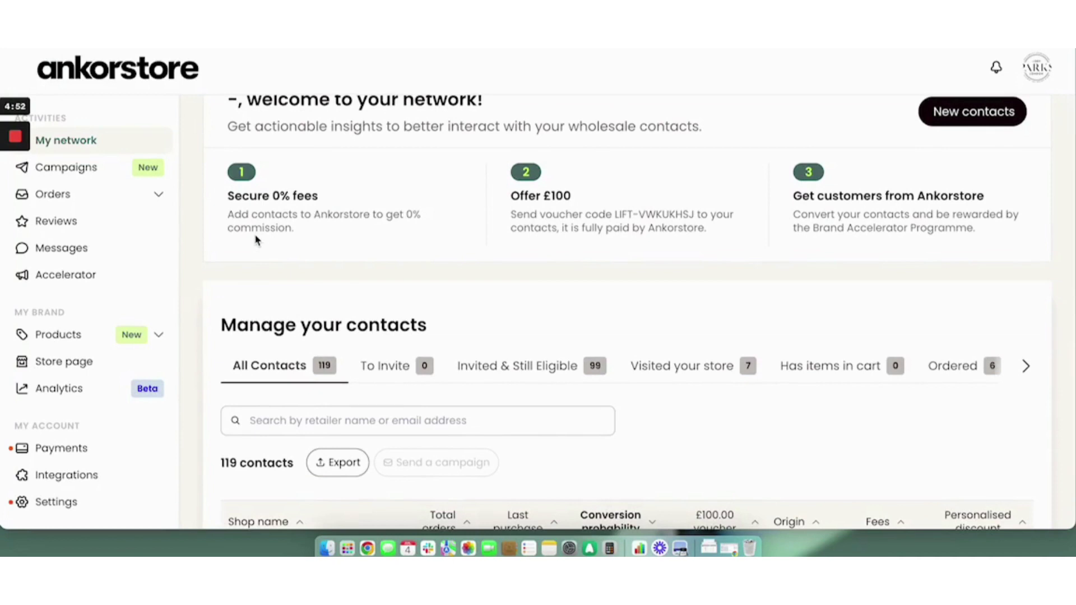
Open the brand's product list and look over the existing catalogue.
scroll(255, 240, "down", 1)
scroll(254, 242, "up", 3)
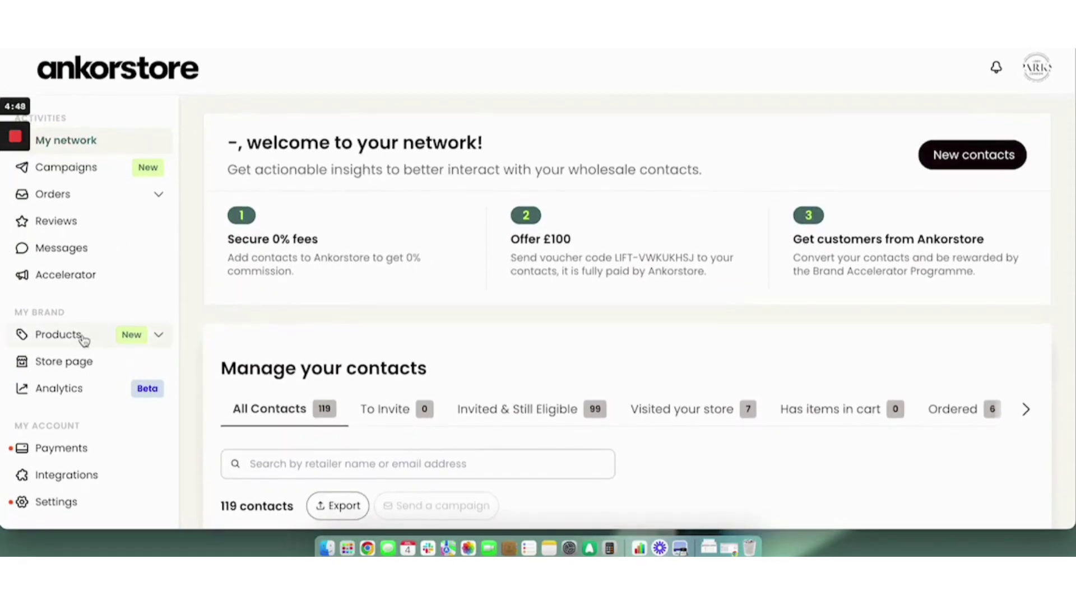
left_click(152, 339)
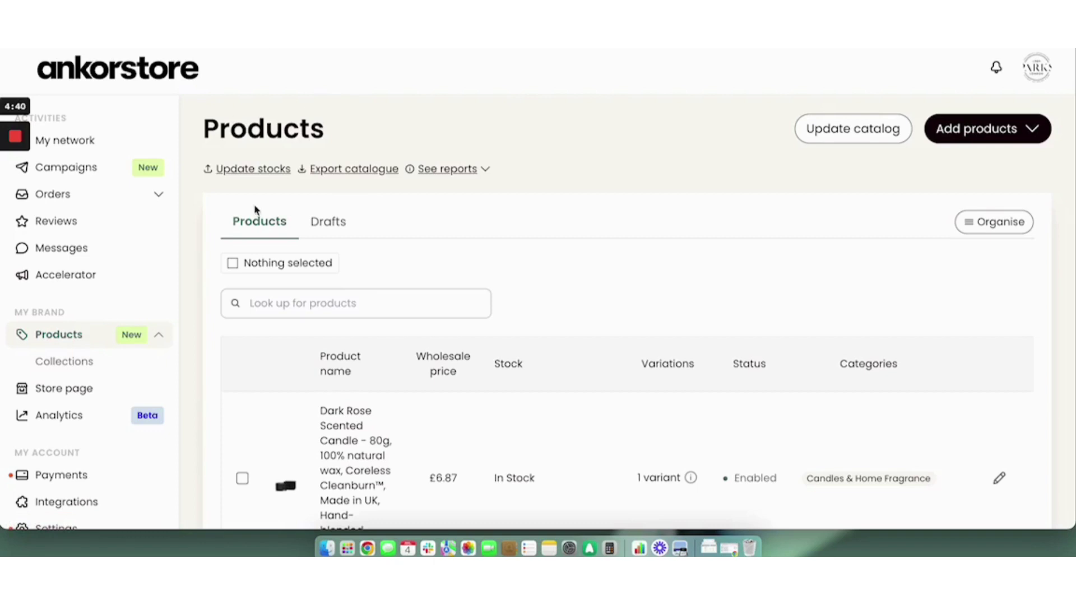
scroll(257, 213, "down", 5)
scroll(256, 216, "up", 5)
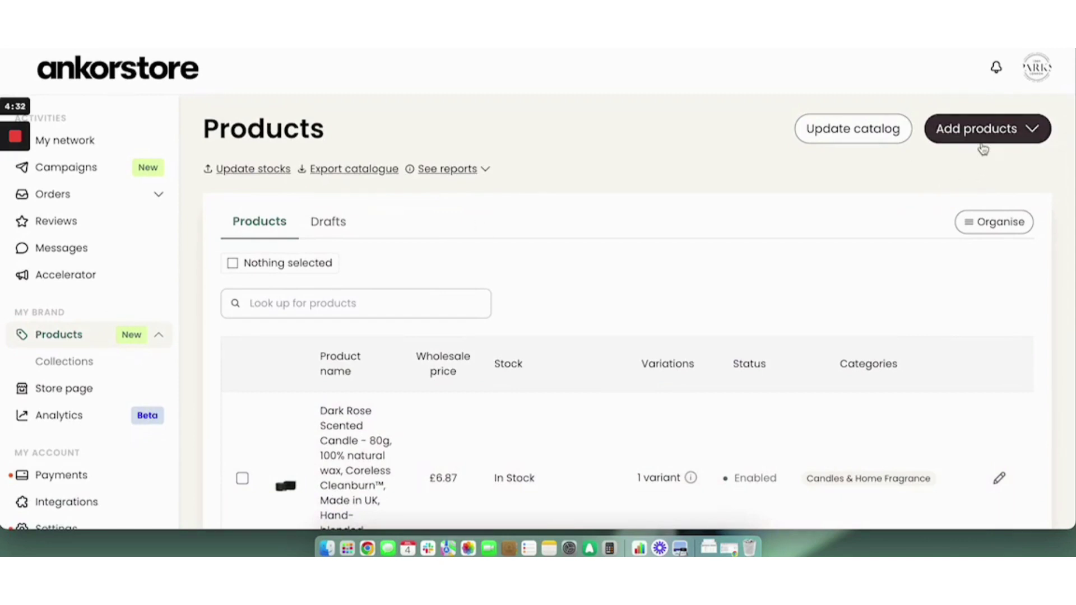
Start adding a single product to the catalogue.
left_click(1019, 131)
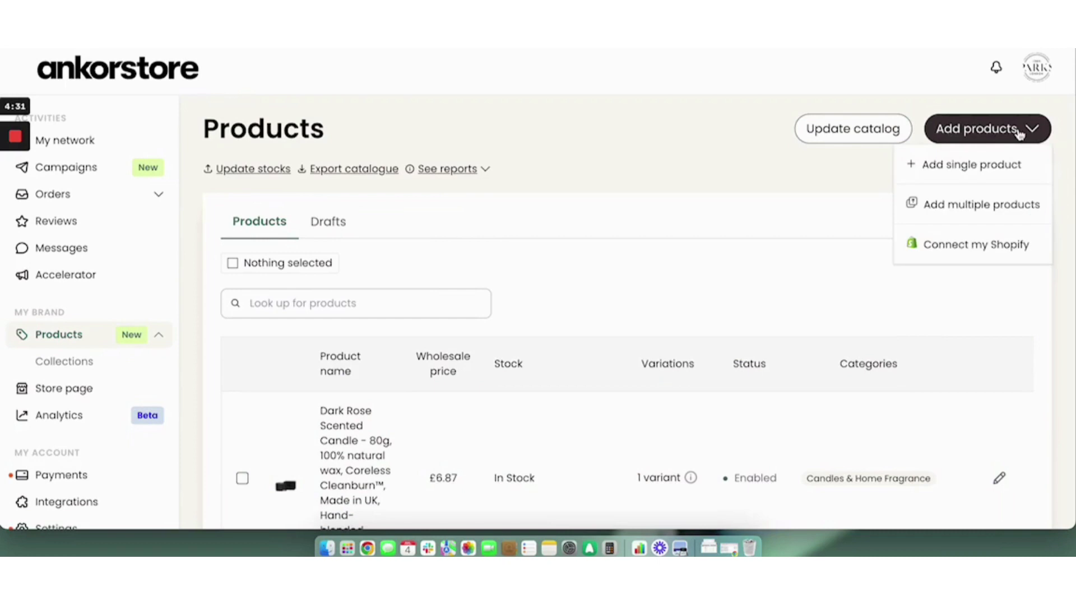
left_click(1000, 175)
scroll(549, 316, "down", 2)
scroll(549, 314, "down", 2)
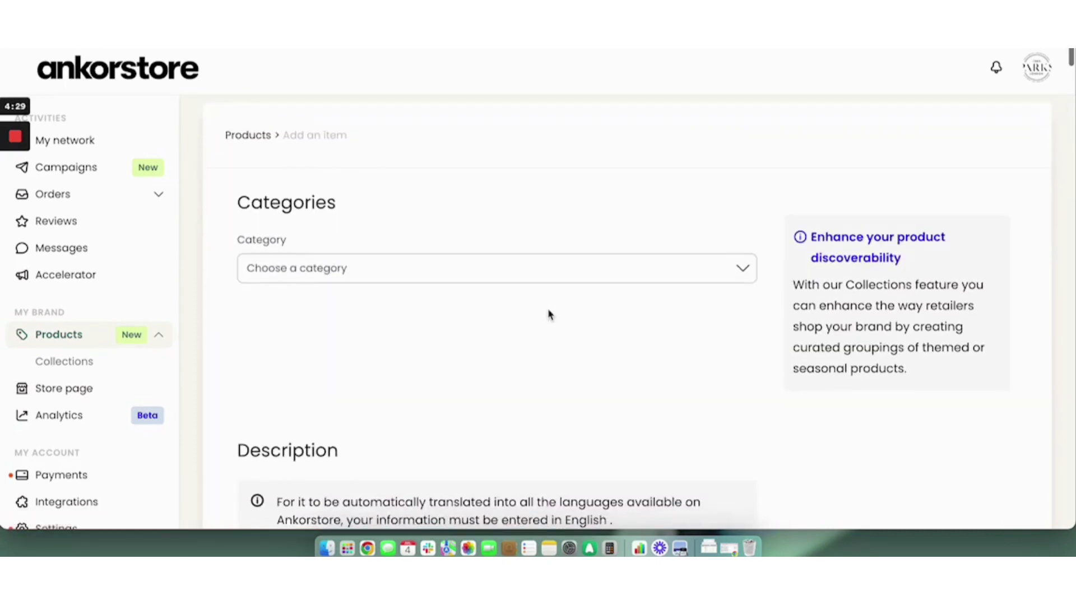
Set the new item's category to Food & Drinks and its sub-category to Beers & Cider.
left_click(435, 192)
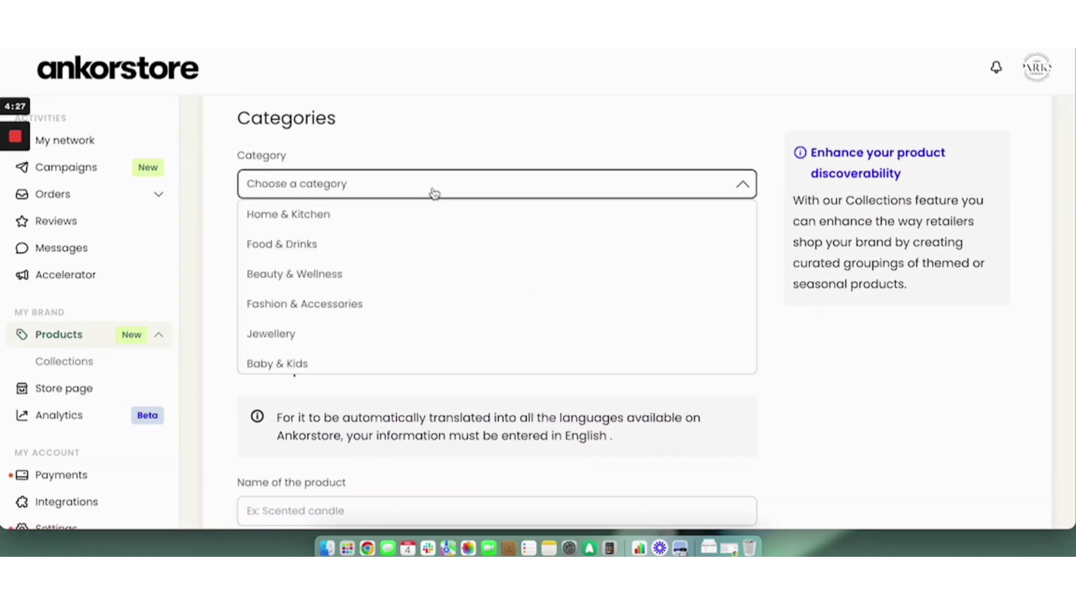
left_click(435, 255)
scroll(435, 256, "down", 1)
left_click(434, 253)
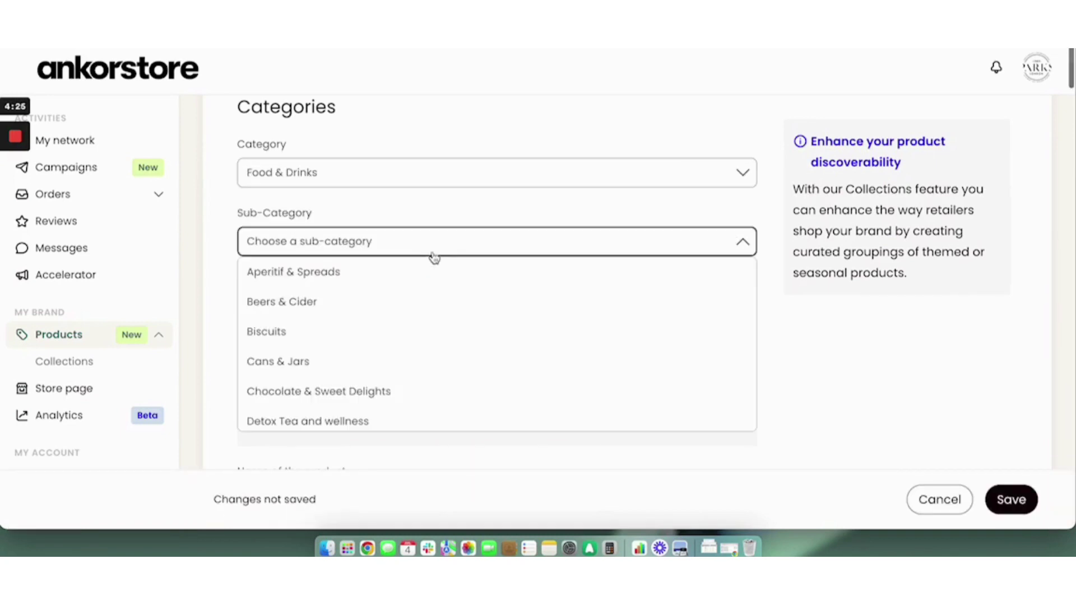
left_click(432, 311)
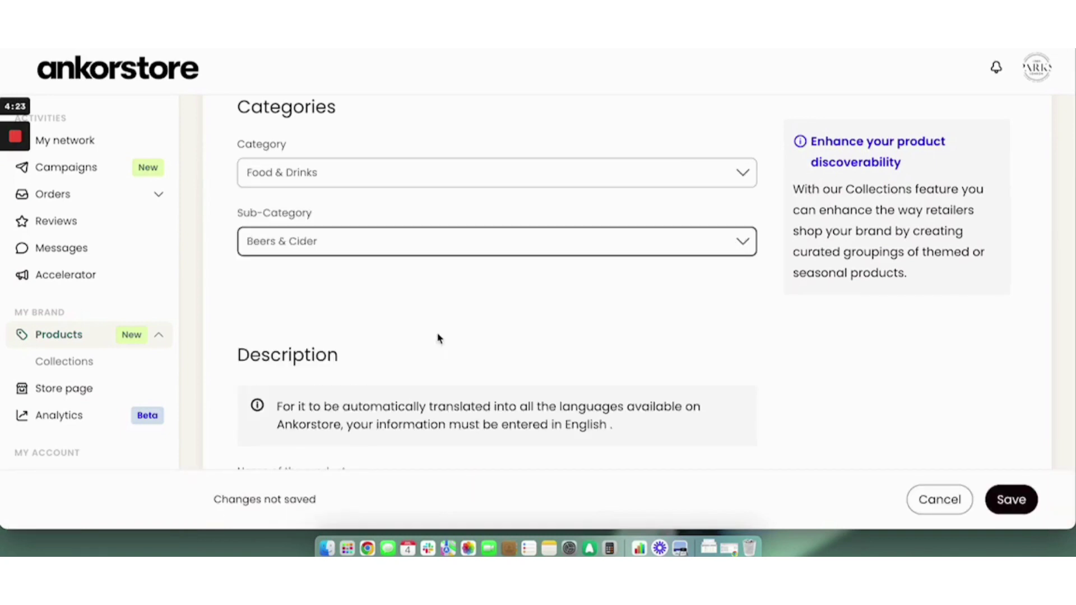
Examine the item form's fields from description and images through variants, identifiers, price, shipping details and additional information.
scroll(438, 336, "down", 5)
scroll(437, 332, "down", 2)
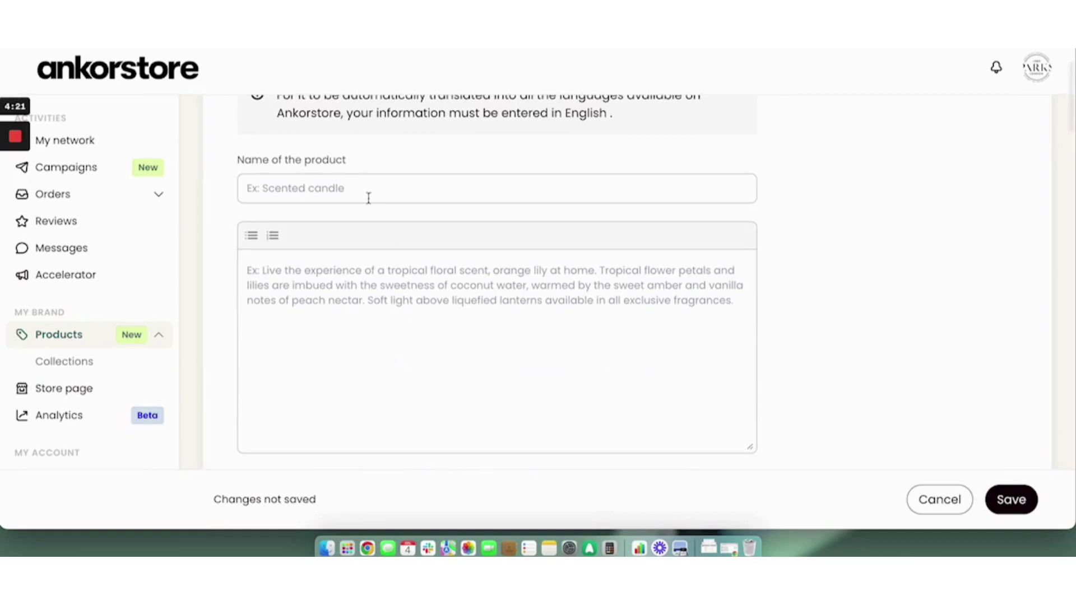
scroll(379, 271, "down", 6)
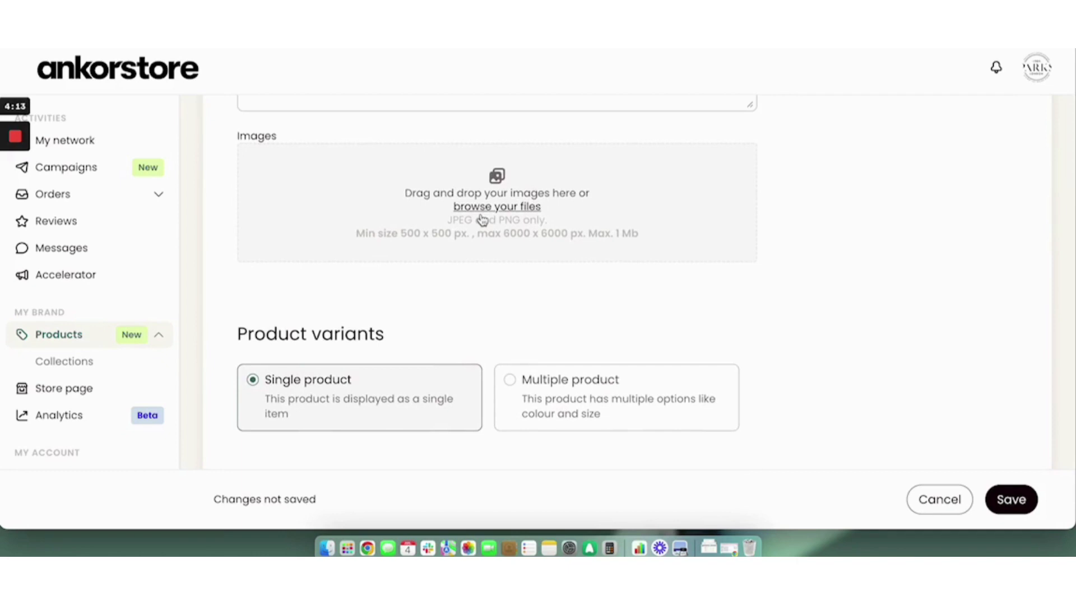
scroll(483, 220, "down", 3)
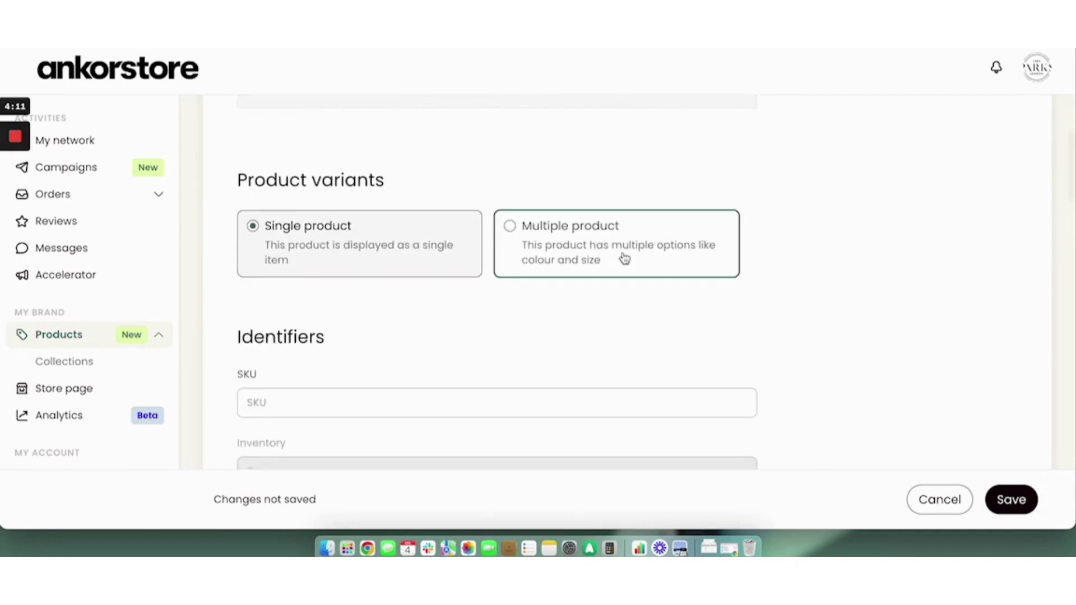
scroll(624, 260, "down", 4)
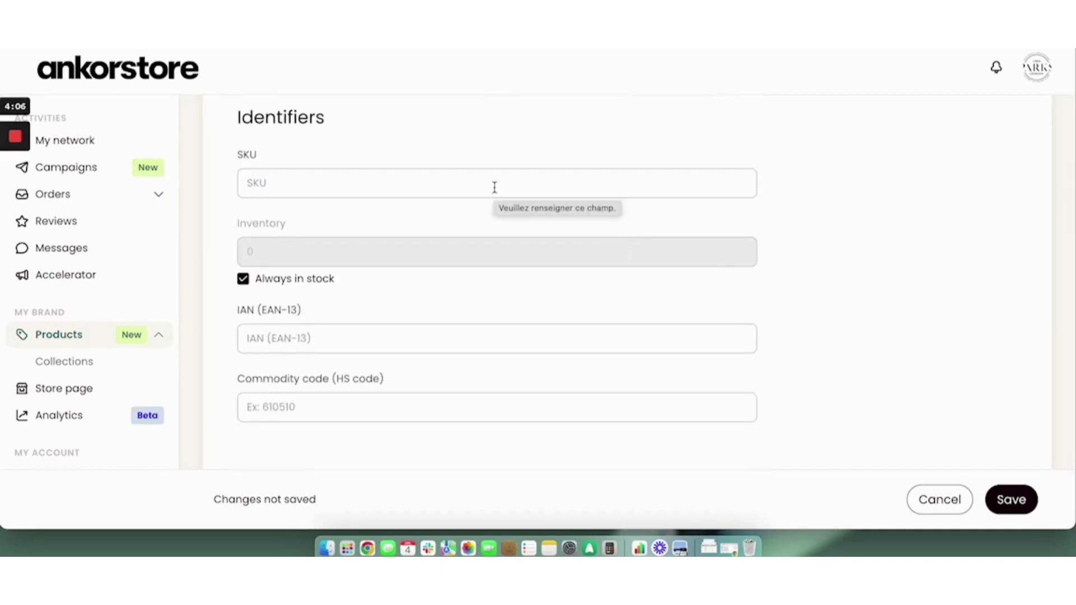
scroll(502, 255, "down", 5)
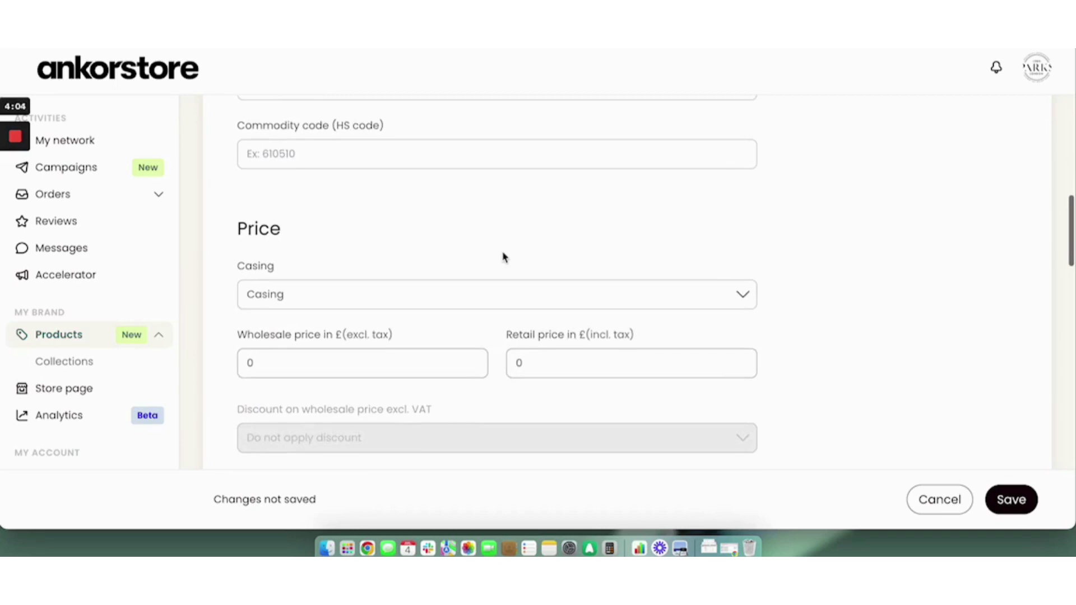
scroll(428, 322, "down", 3)
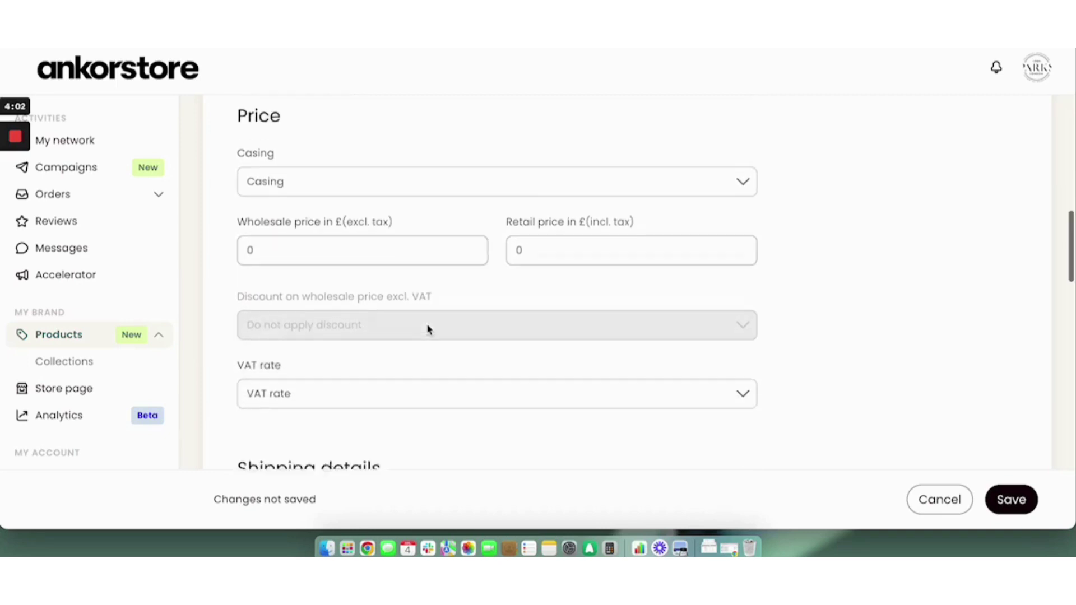
scroll(428, 329, "down", 5)
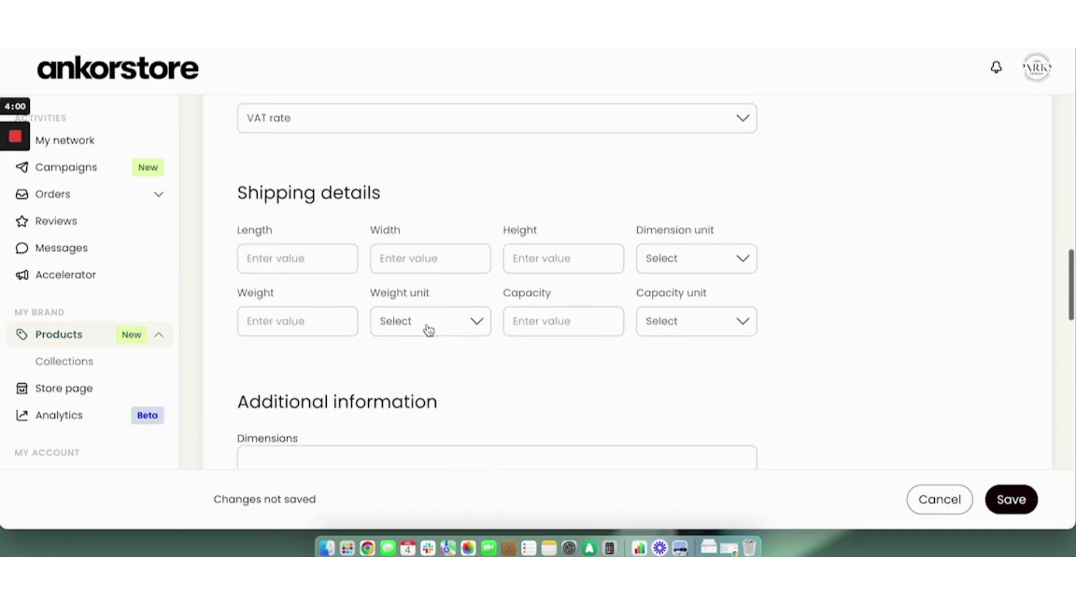
scroll(428, 329, "down", 3)
scroll(428, 324, "down", 1)
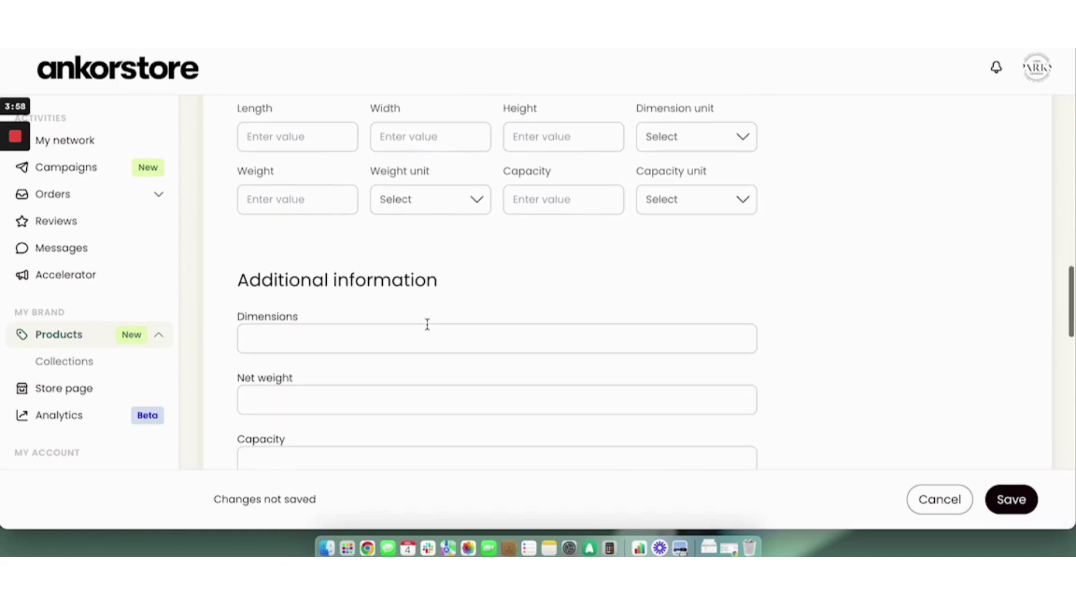
scroll(427, 325, "down", 4)
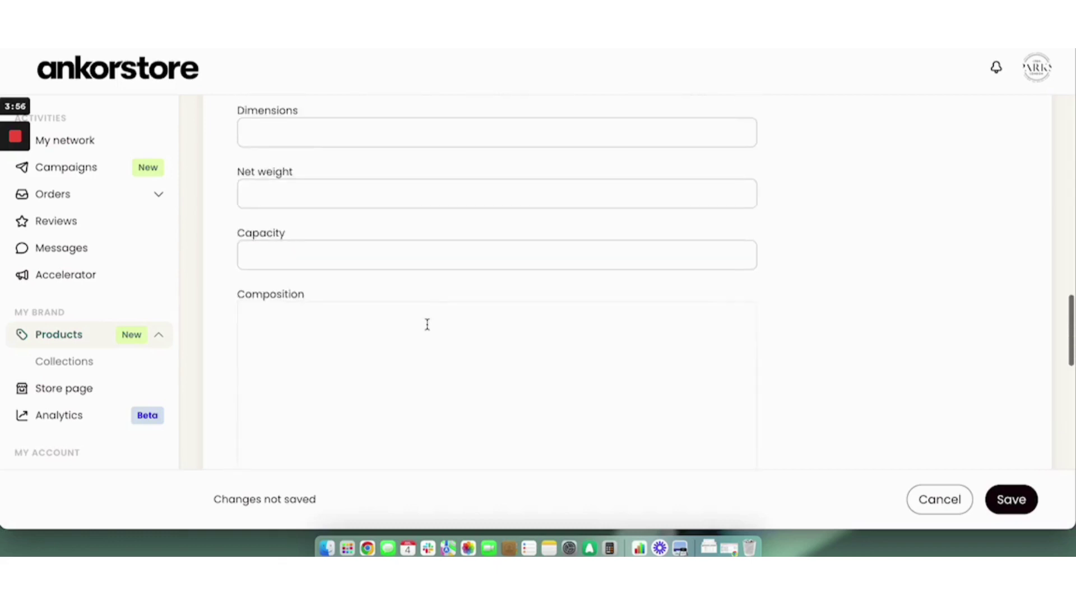
scroll(427, 325, "down", 10)
scroll(428, 330, "up", 3)
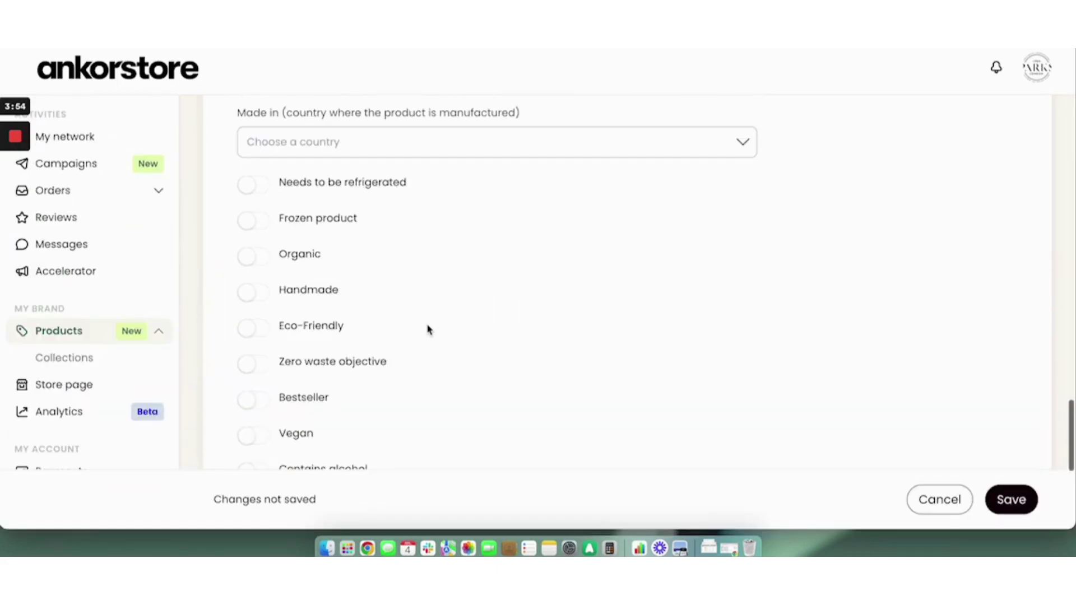
Try the Zero waste objective, Bestseller and Organic attributes on the new item, switching each back off.
left_click(314, 360)
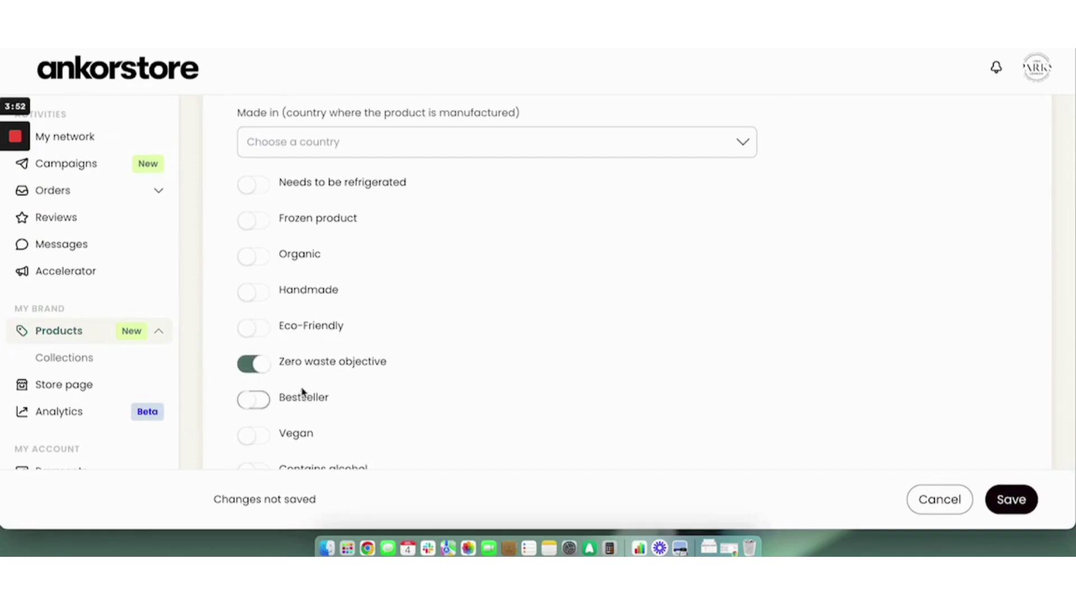
left_click(308, 367)
double_click(301, 397)
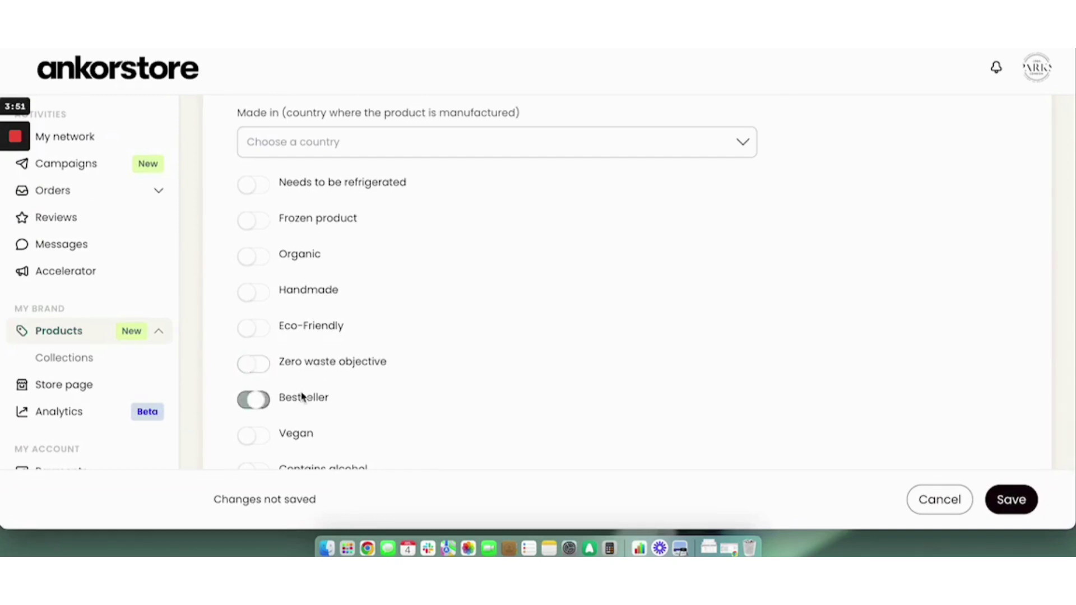
left_click(297, 251)
scroll(295, 257, "down", 3)
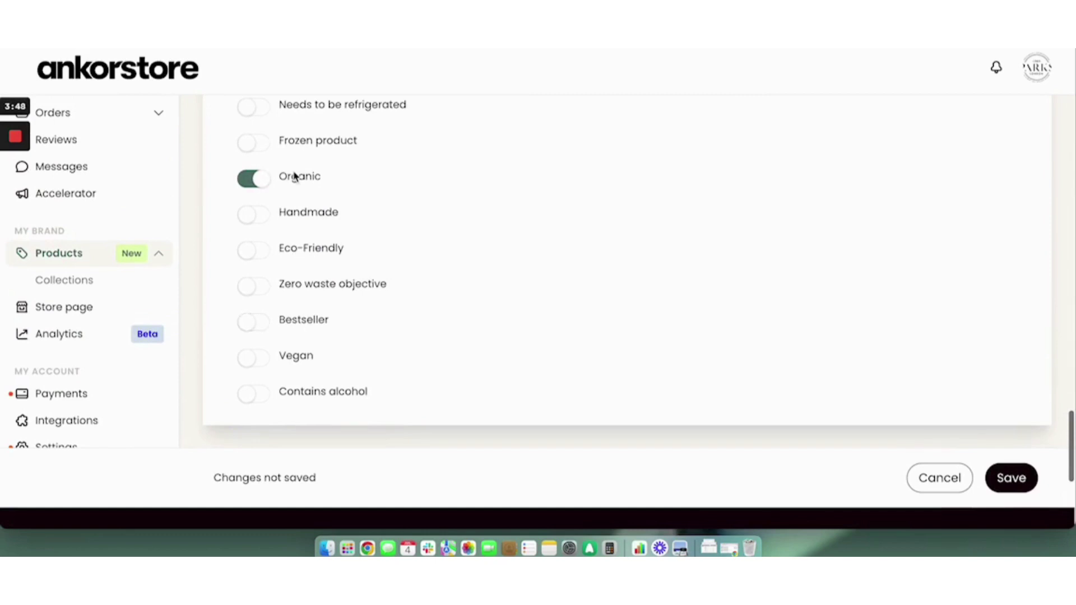
left_click(296, 177)
Review the product variant, identifier, image, description and product name fields of the item form again.
scroll(295, 177, "up", 10)
scroll(295, 177, "down", 2)
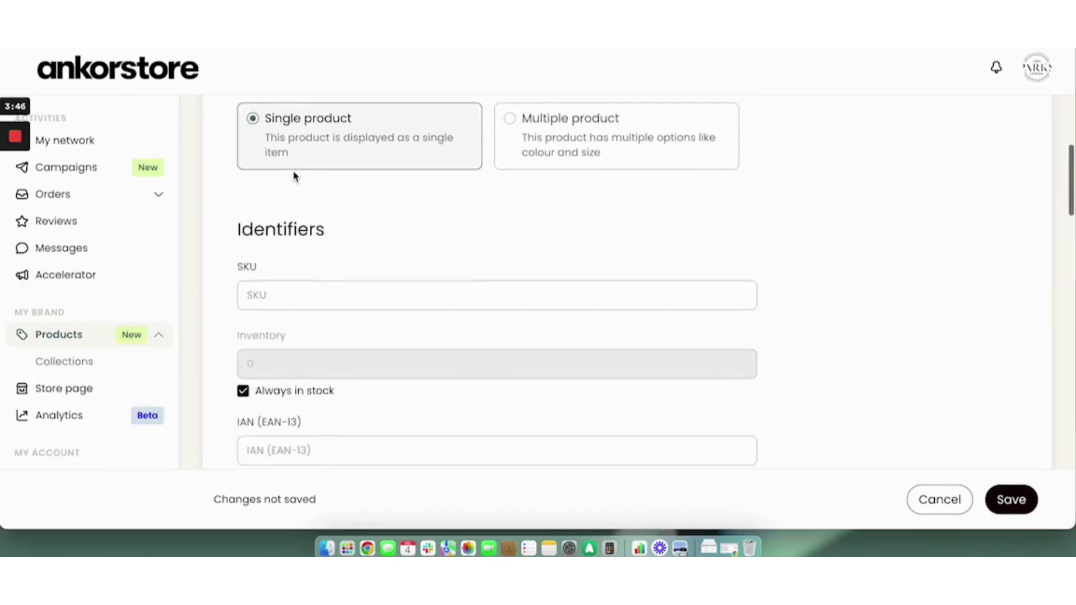
scroll(296, 176, "down", 2)
scroll(295, 174, "up", 10)
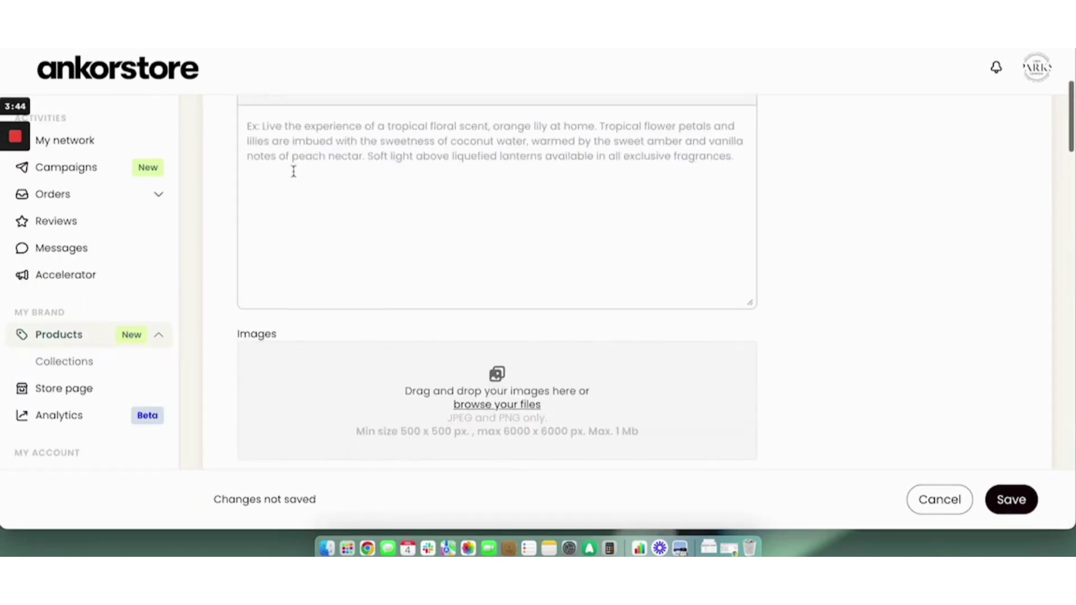
scroll(300, 204, "up", 2)
scroll(300, 210, "down", 3)
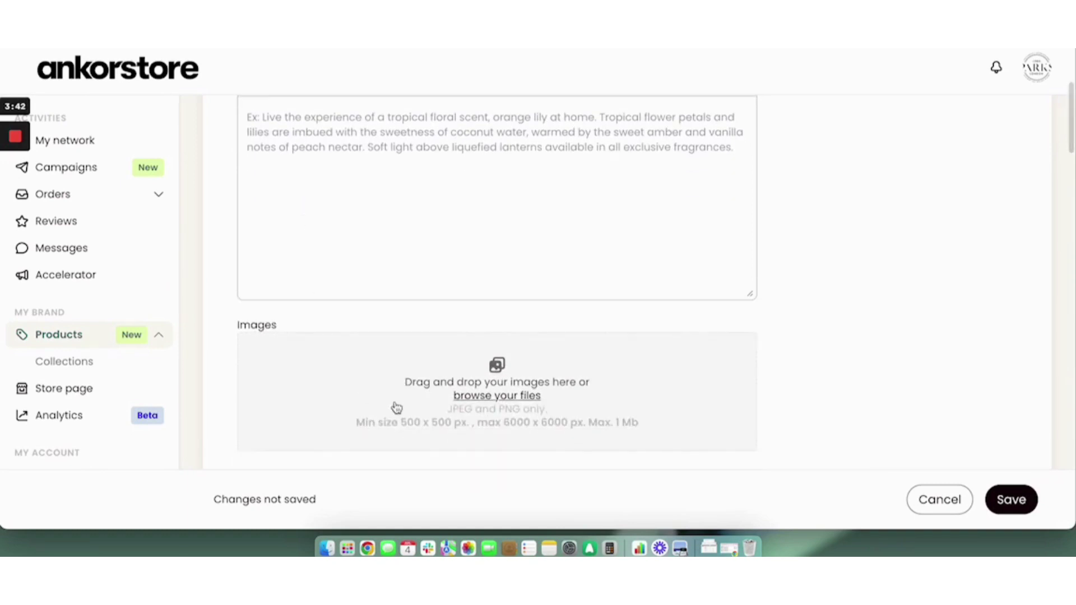
scroll(396, 407, "up", 3)
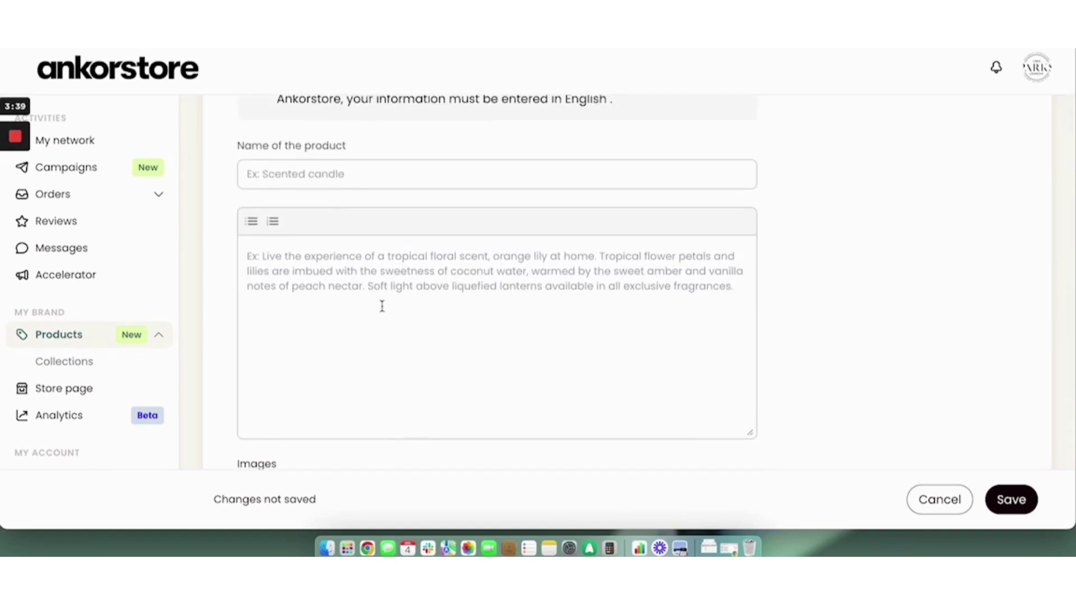
scroll(382, 306, "up", 2)
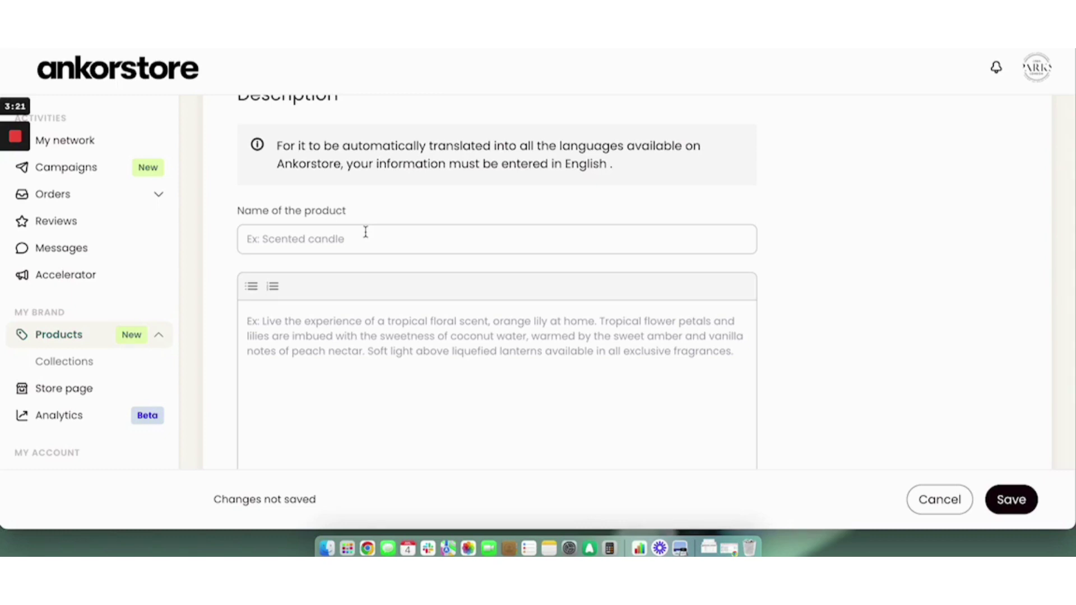
Leave the item form without saving and return to the product list.
scroll(923, 439, "up", 5)
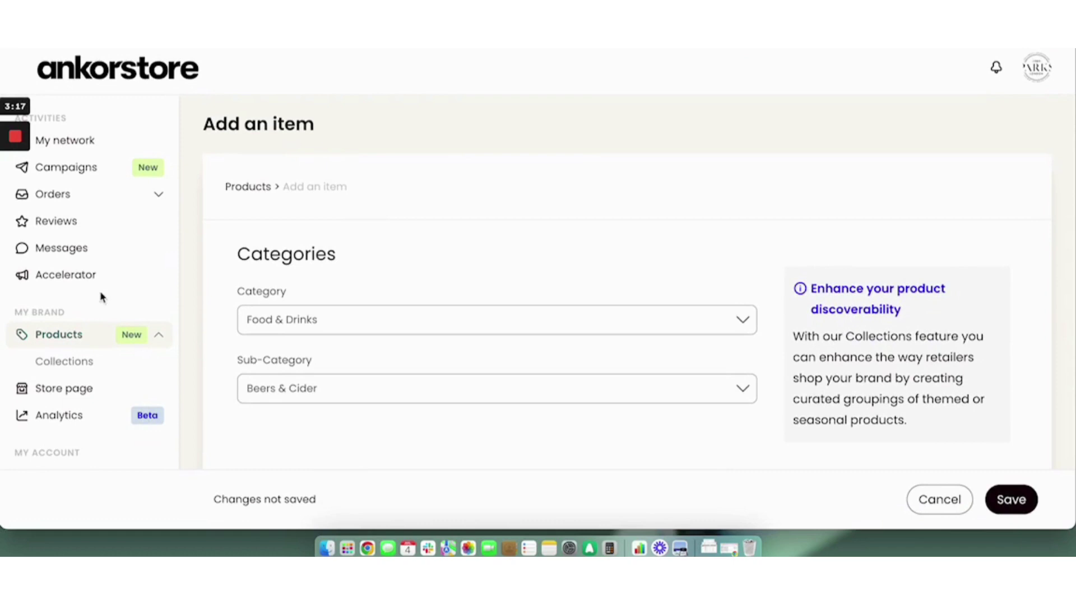
left_click(88, 335)
left_click(593, 282)
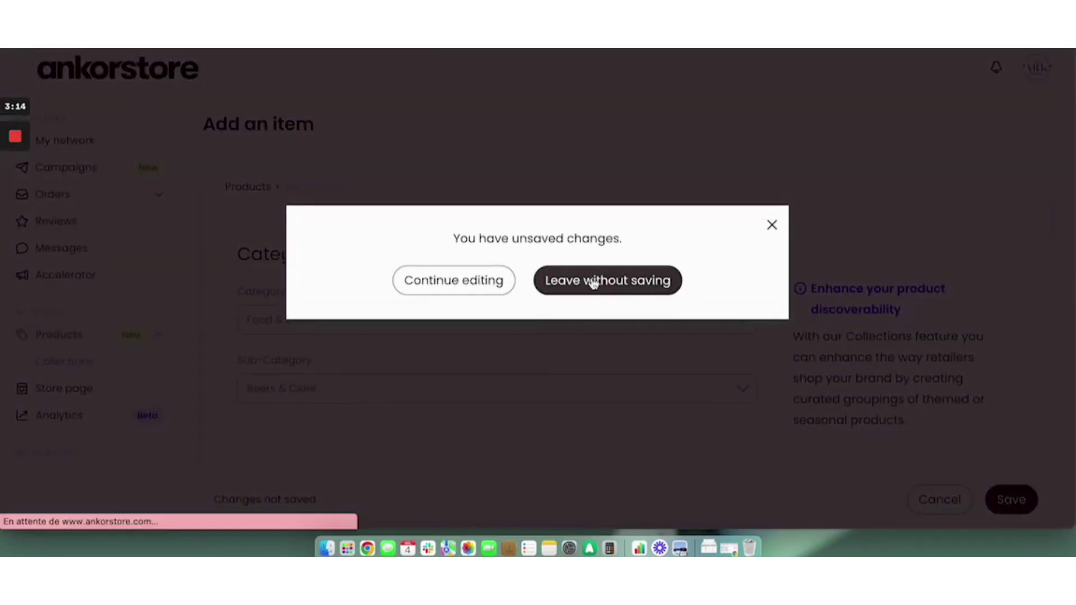
Generate a catalogue spreadsheet for adding multiple products and open it.
left_click(1000, 140)
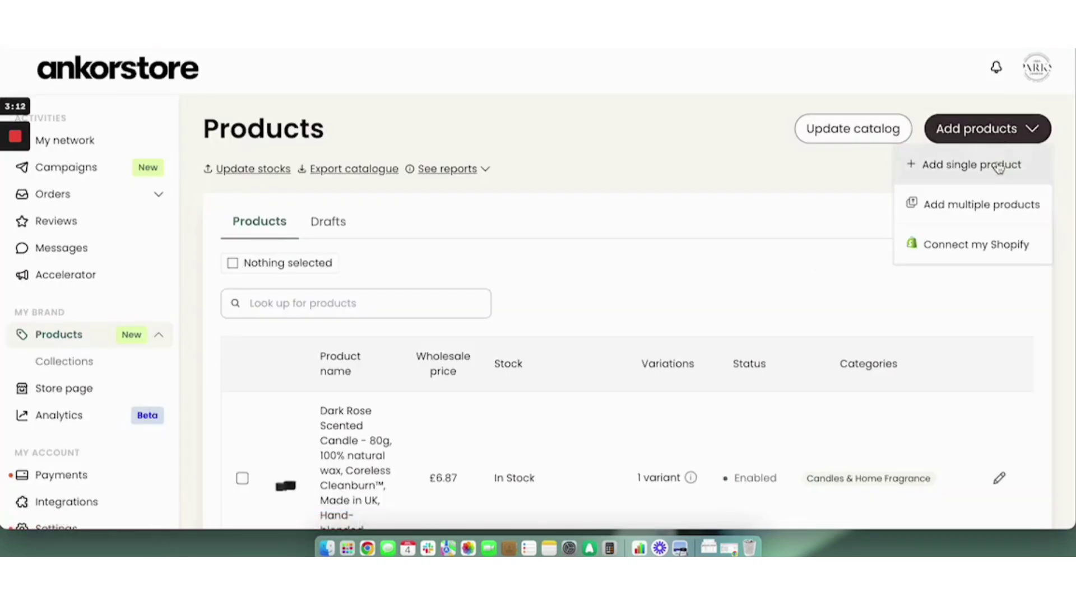
left_click(1003, 206)
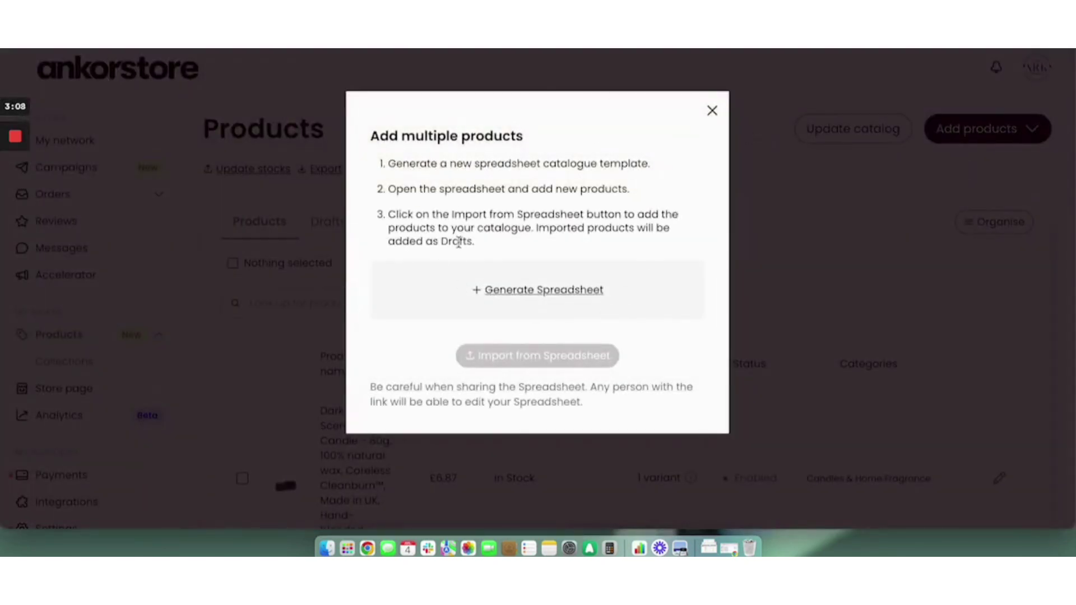
left_click(538, 296)
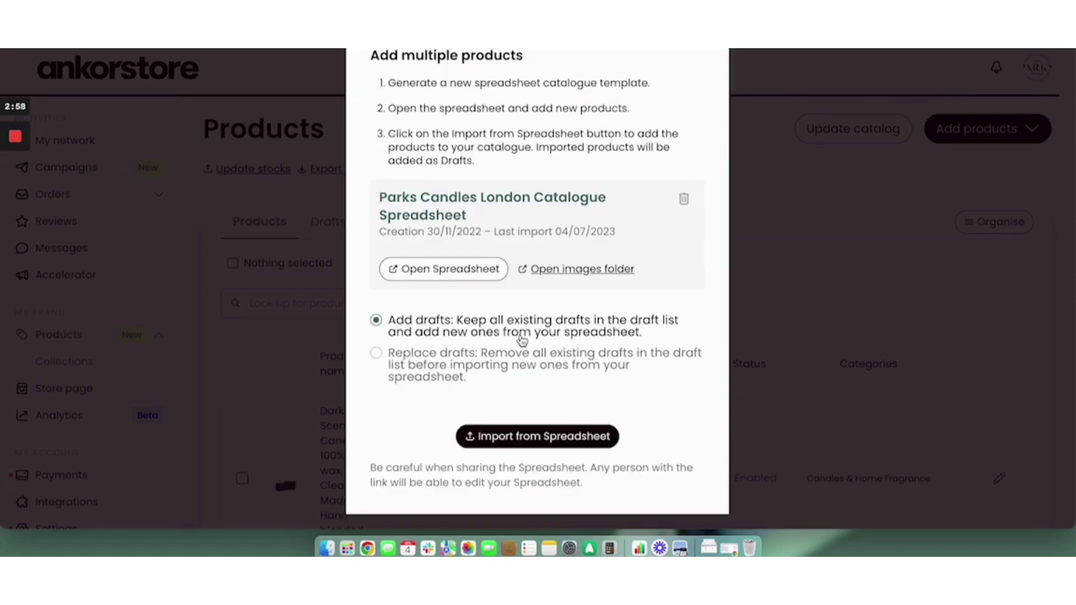
left_click(475, 276)
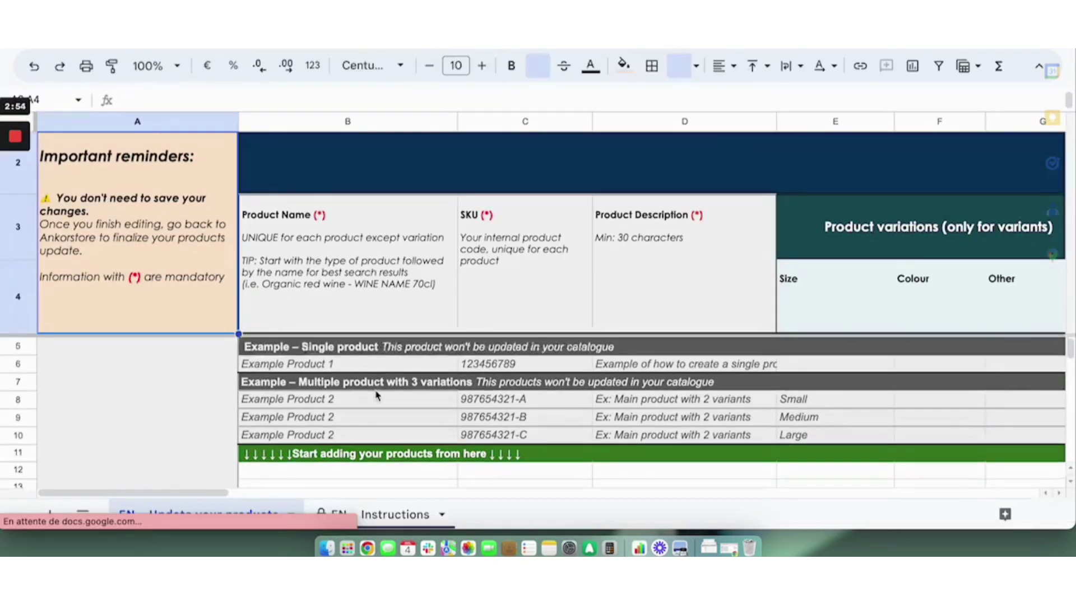
Examine the mandatory product columns, the variation columns and the example rows of the product update sheet.
scroll(349, 275, "right", 2)
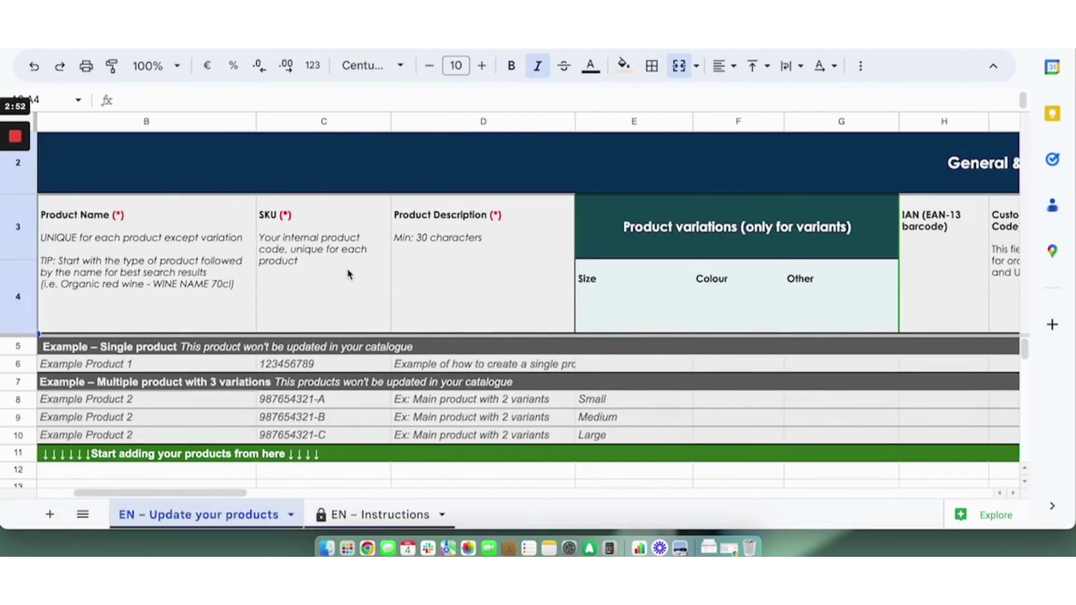
scroll(348, 275, "left", 2)
left_click(346, 248)
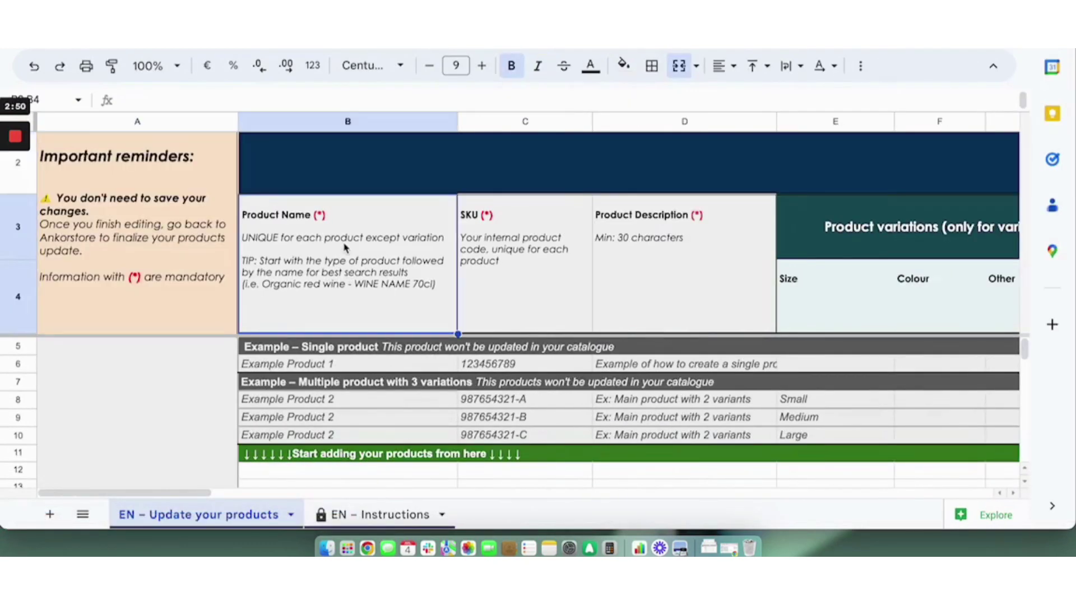
scroll(346, 244, "right", 8)
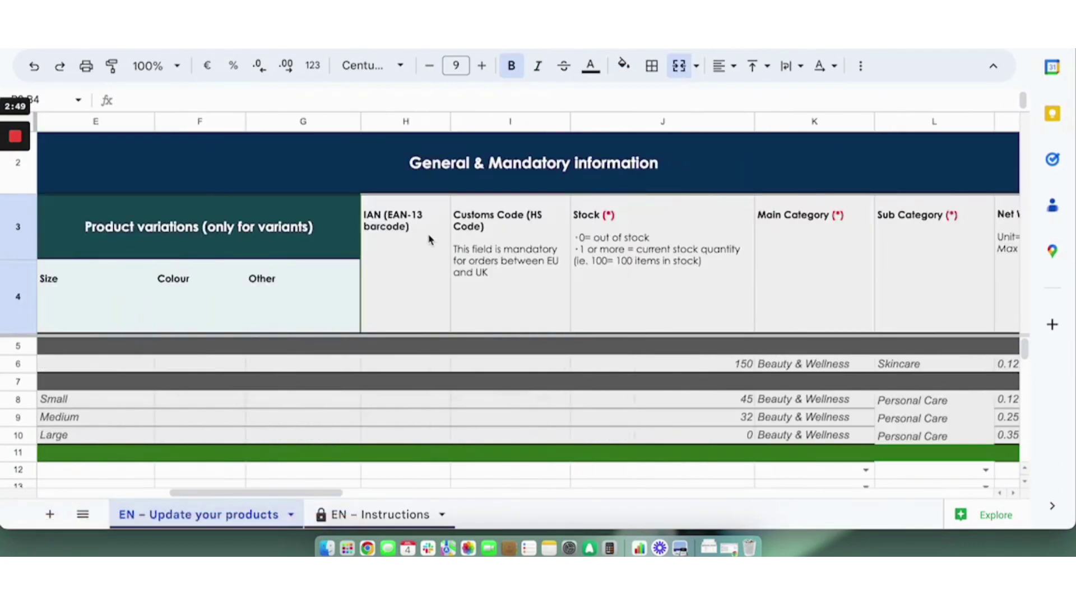
scroll(429, 237, "left", 8)
scroll(428, 236, "down", 1)
scroll(429, 236, "down", 3)
left_click(372, 353)
scroll(371, 356, "right", 6)
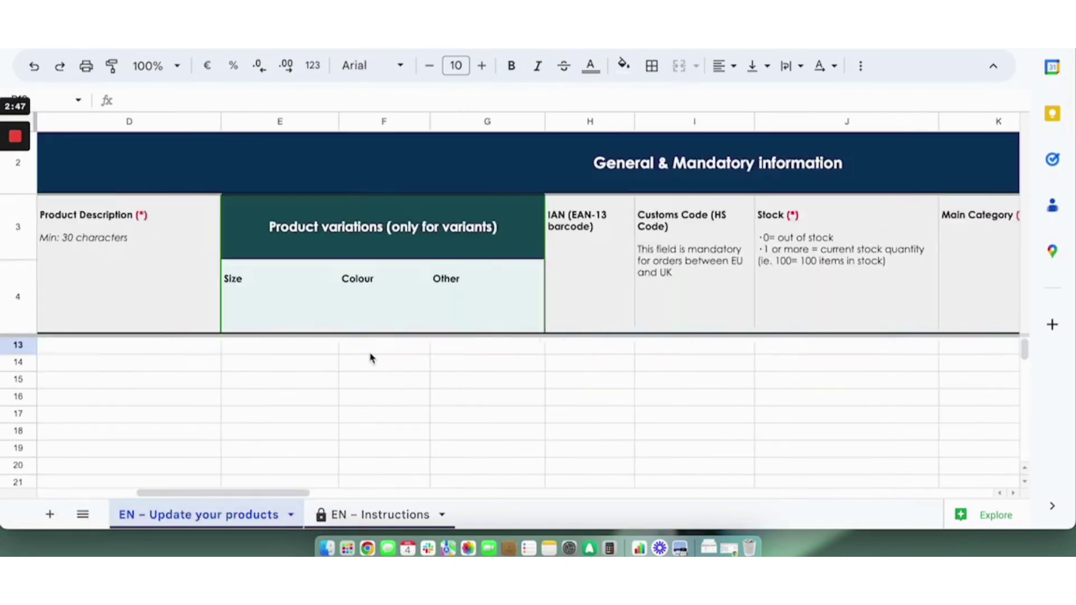
scroll(370, 358, "up", 1)
Read the instructions sheet on updating existing products, editing images and adding new products.
left_click(352, 515)
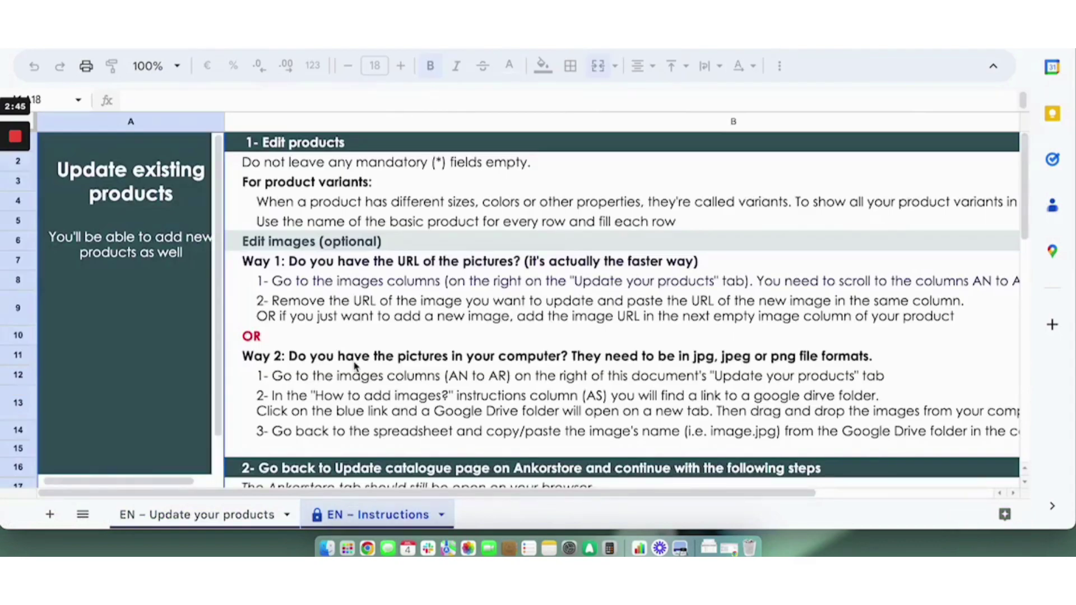
scroll(356, 367, "down", 5)
scroll(355, 367, "down", 8)
scroll(353, 365, "up", 12)
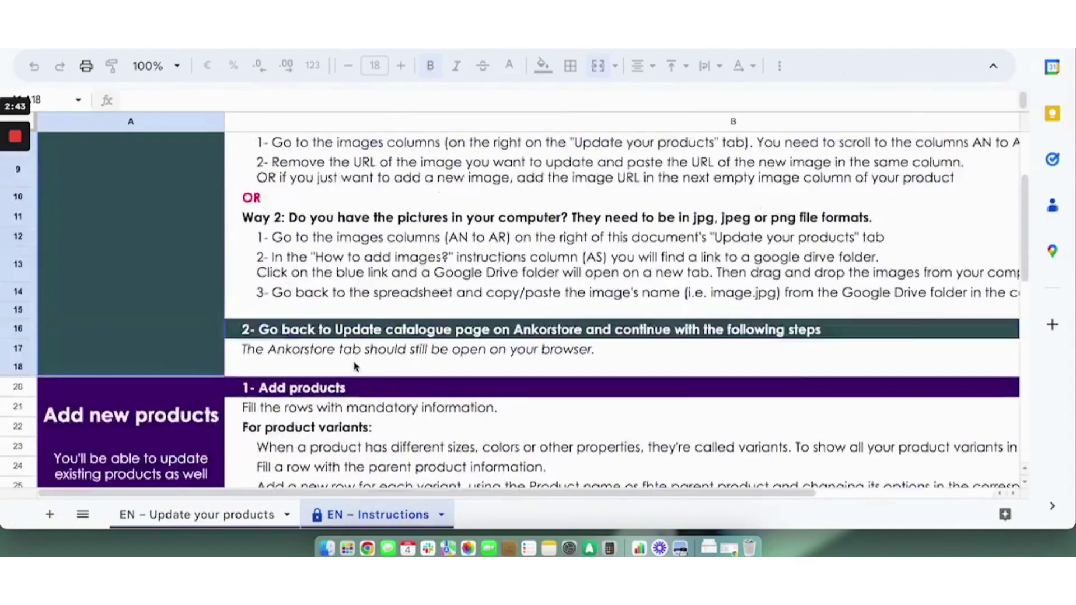
Return to the product update sheet and examine its filter and image columns and the notes on adding images.
left_click(240, 514)
scroll(398, 387, "up", 3)
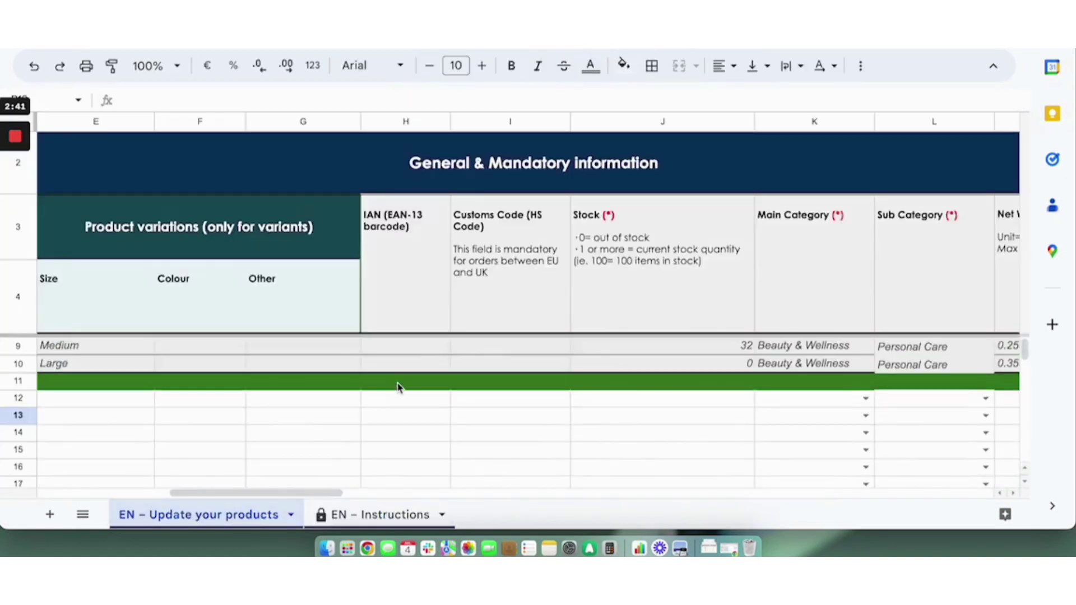
scroll(399, 387, "right", 5)
scroll(398, 387, "right", 15)
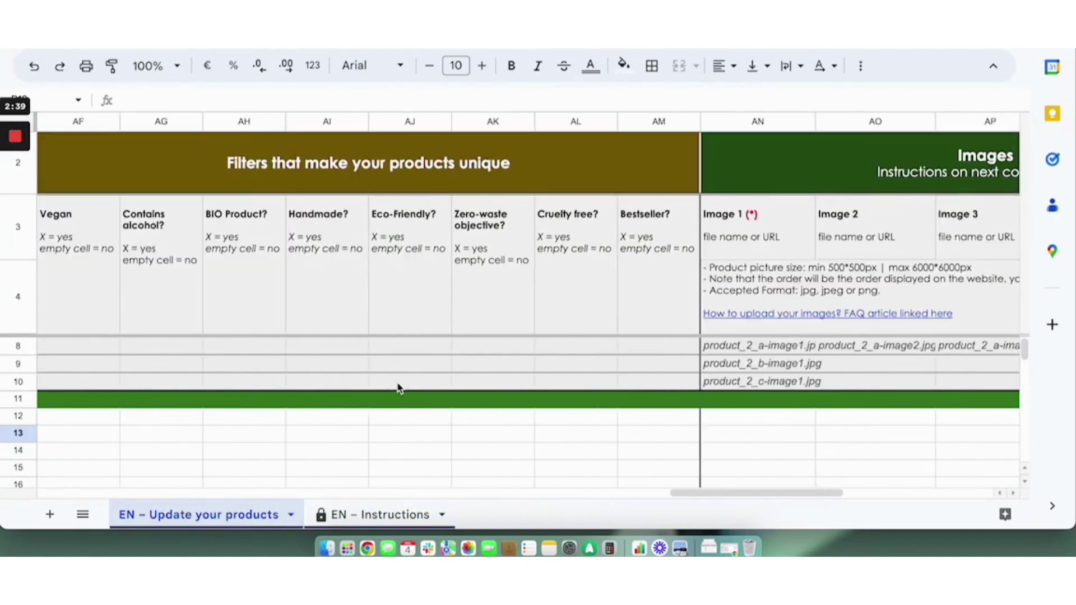
scroll(398, 386, "right", 1)
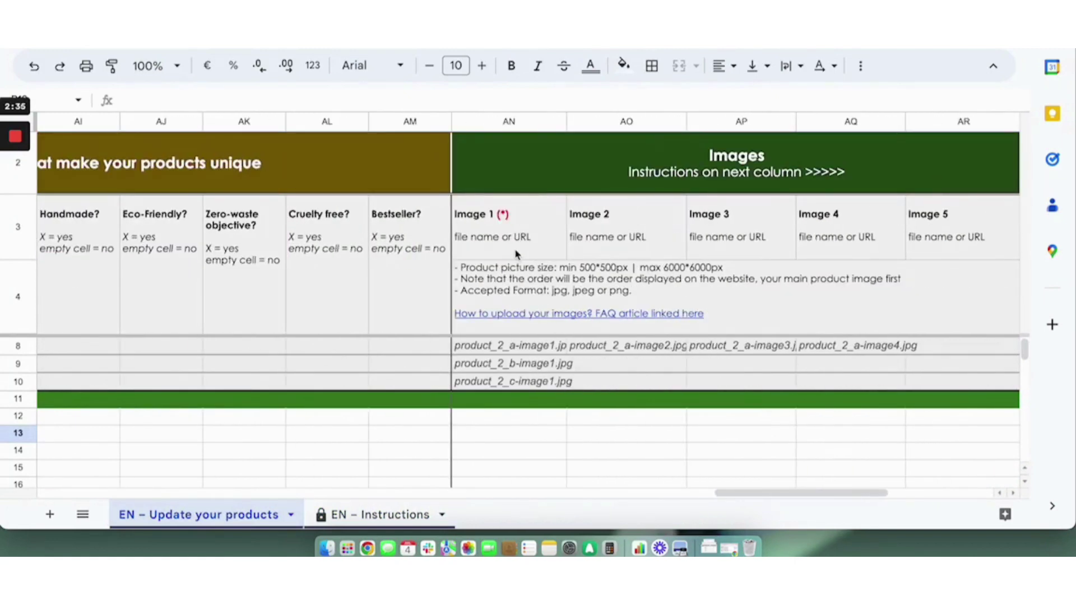
scroll(517, 254, "right", 3)
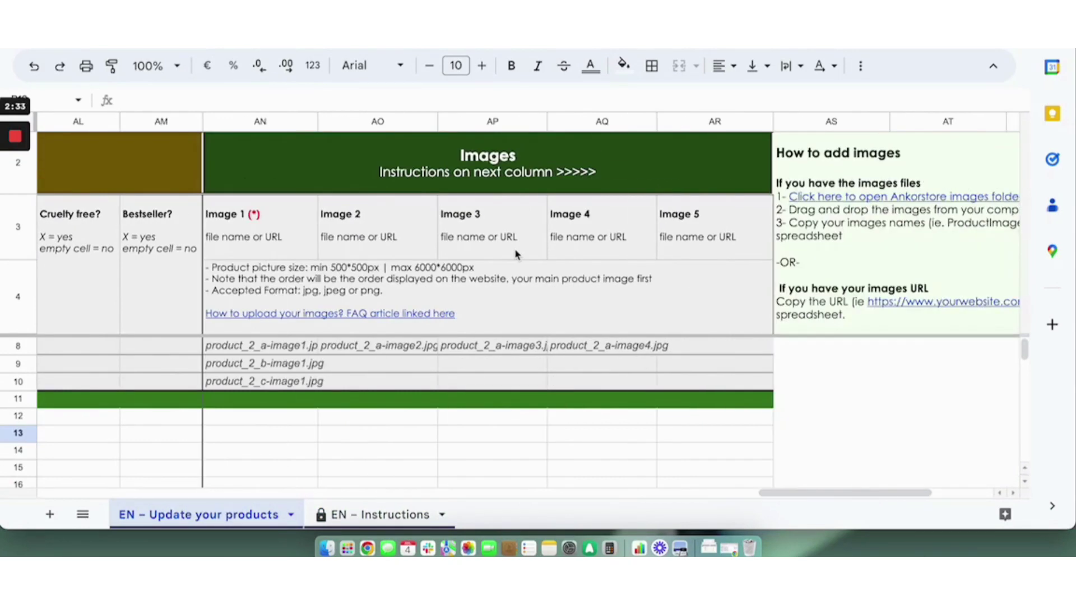
scroll(517, 254, "left", 20)
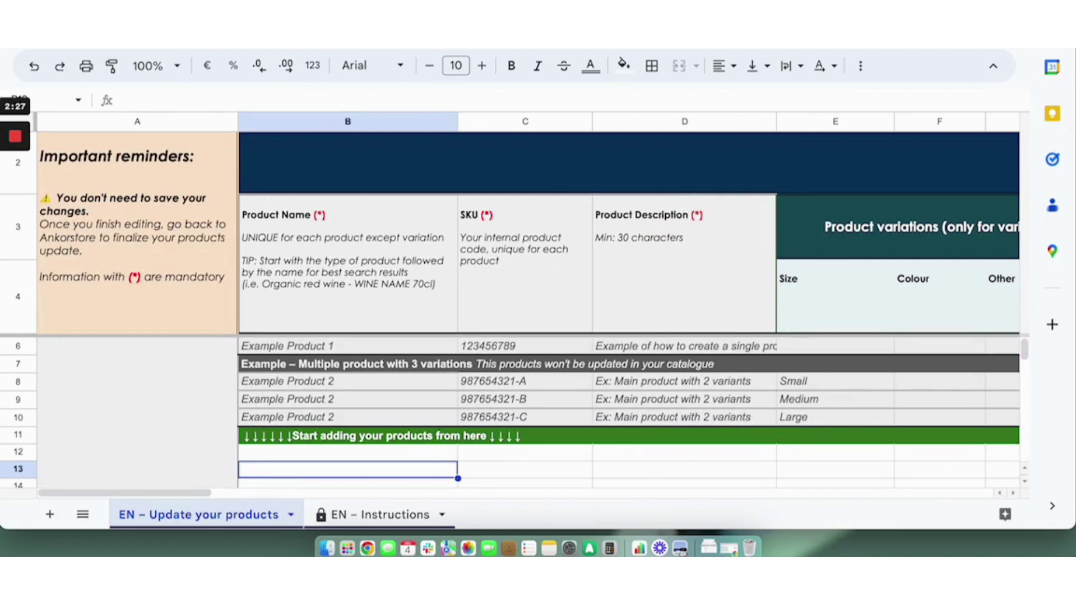
Close the catalogue spreadsheet, import products from it and open the drafts list.
key("super+w")
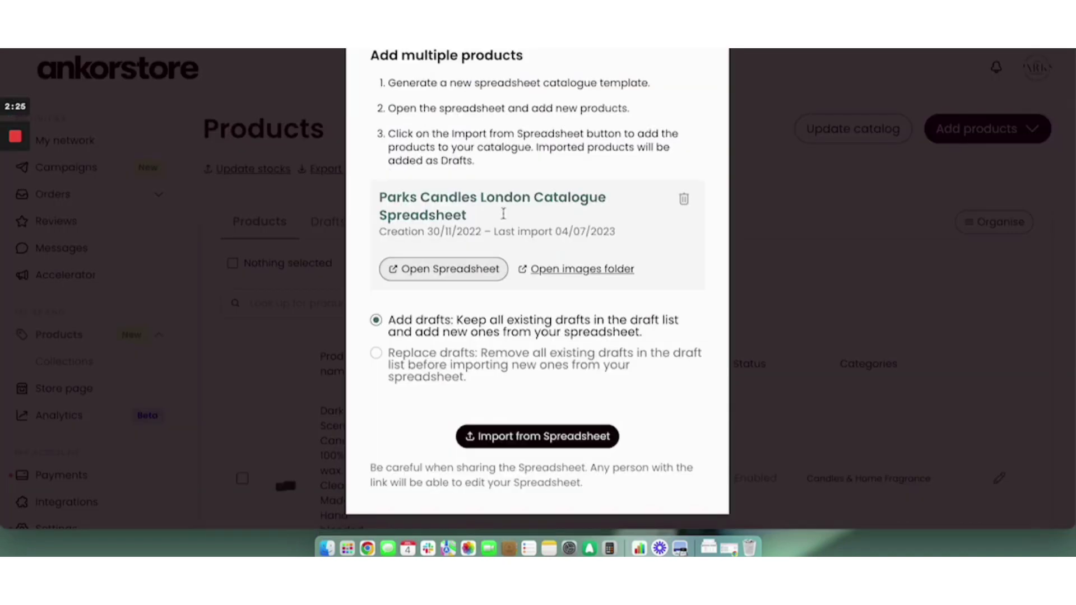
left_click(518, 435)
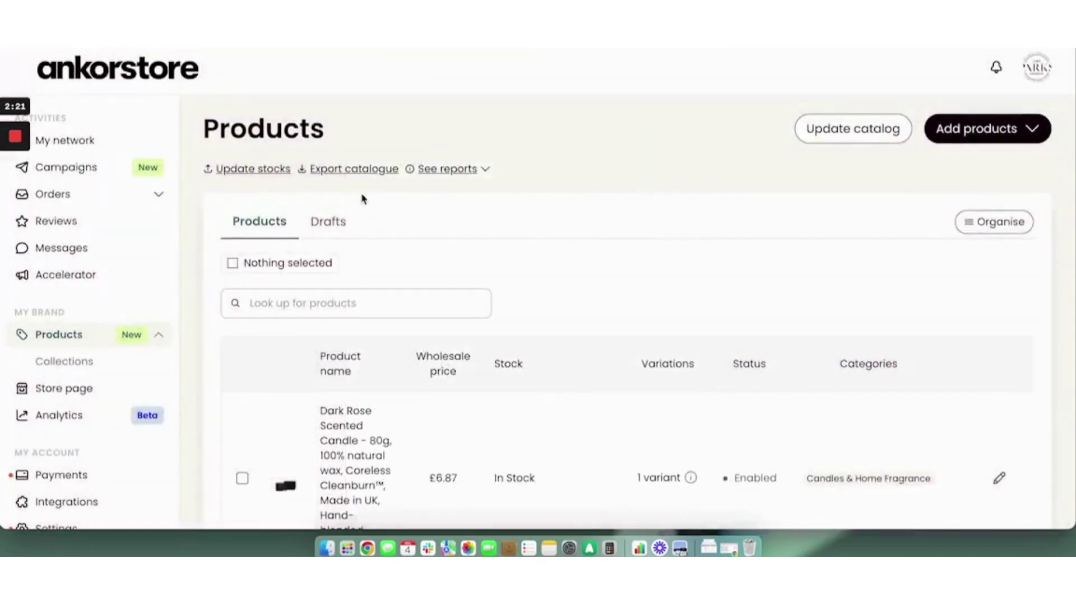
left_click(331, 217)
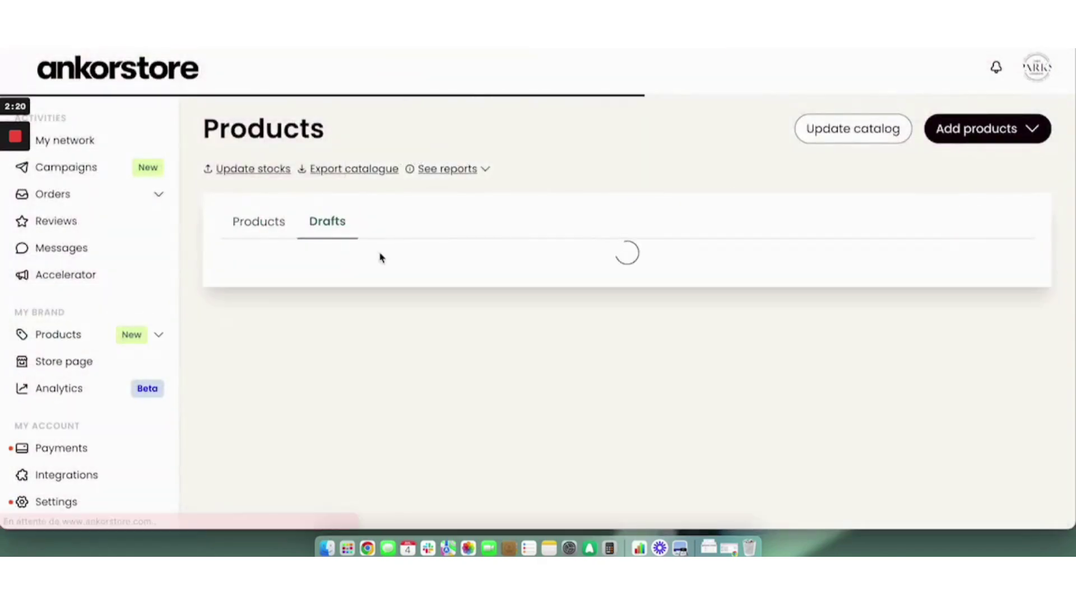
scroll(514, 266, "down", 5)
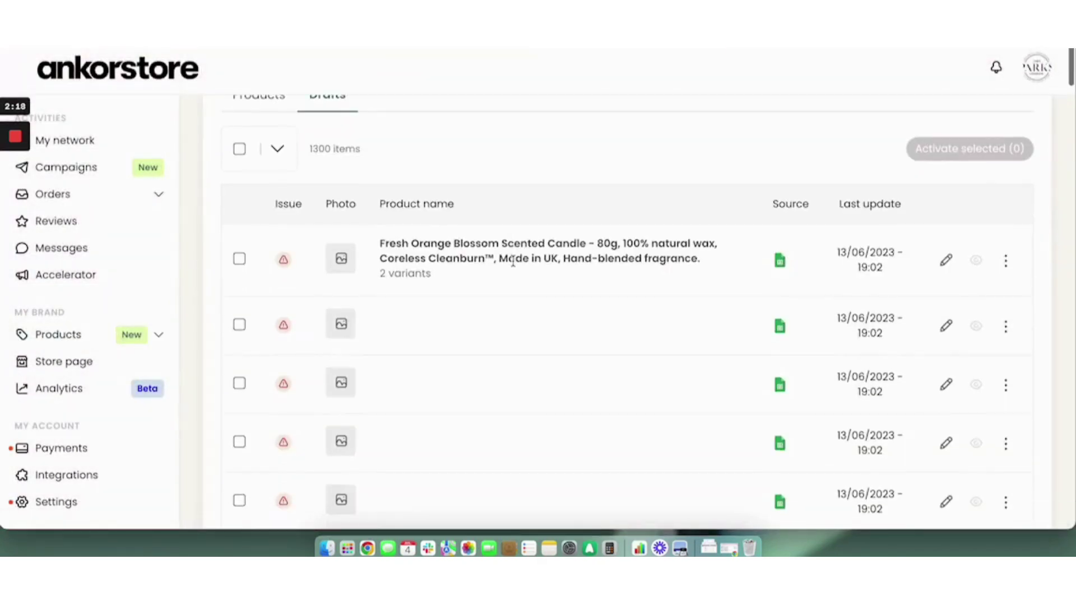
mouse_move(287, 219)
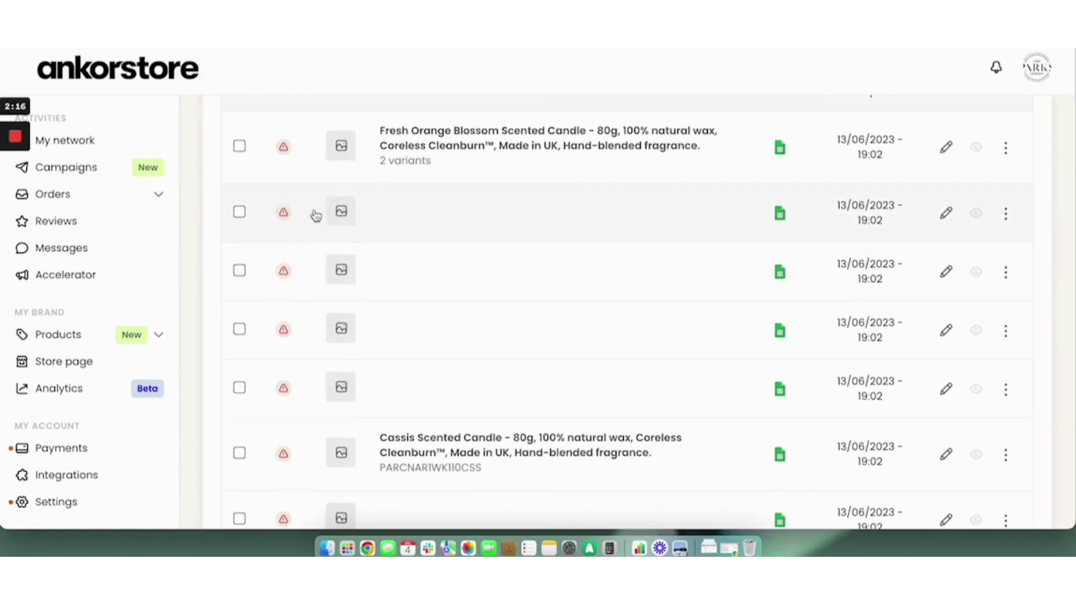
Open the Fresh Orange Blossom Scented Candle draft and review its flagged image, variant and identifier issues.
left_click(284, 147)
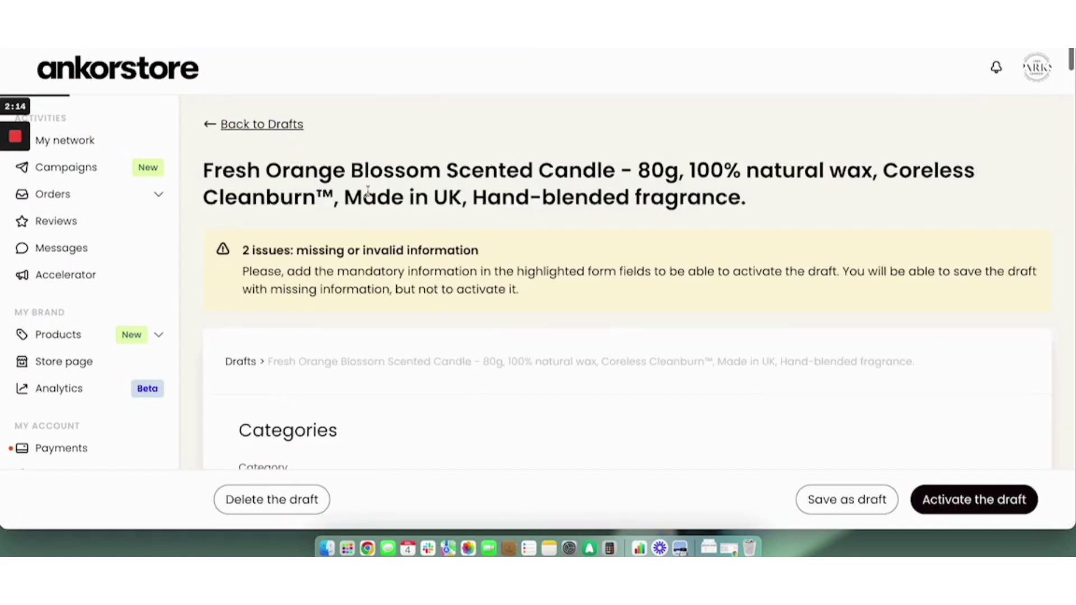
scroll(485, 328, "down", 1)
scroll(395, 261, "down", 12)
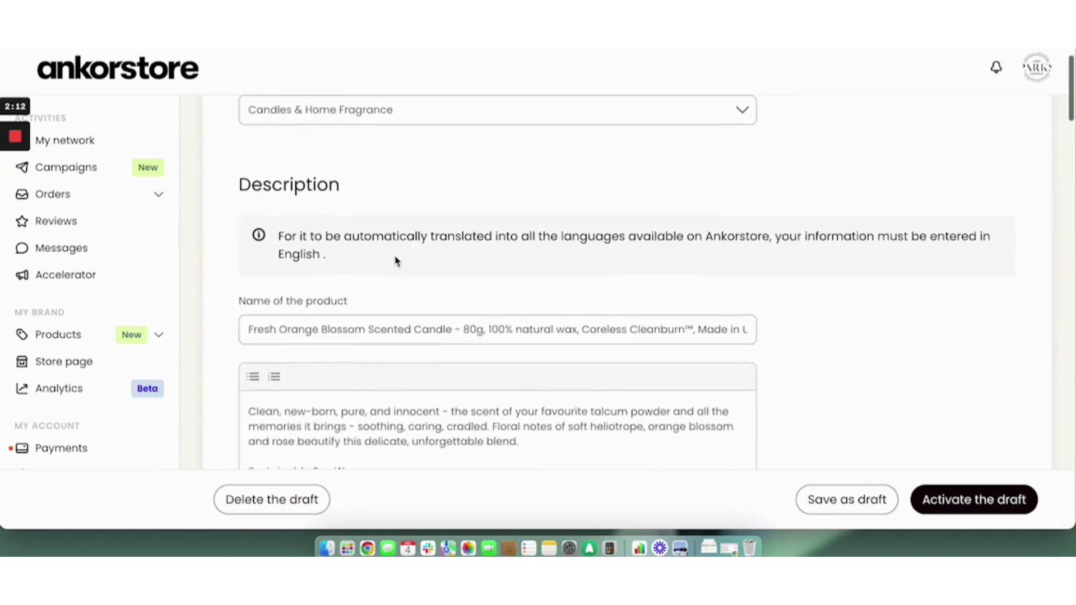
scroll(395, 256, "down", 5)
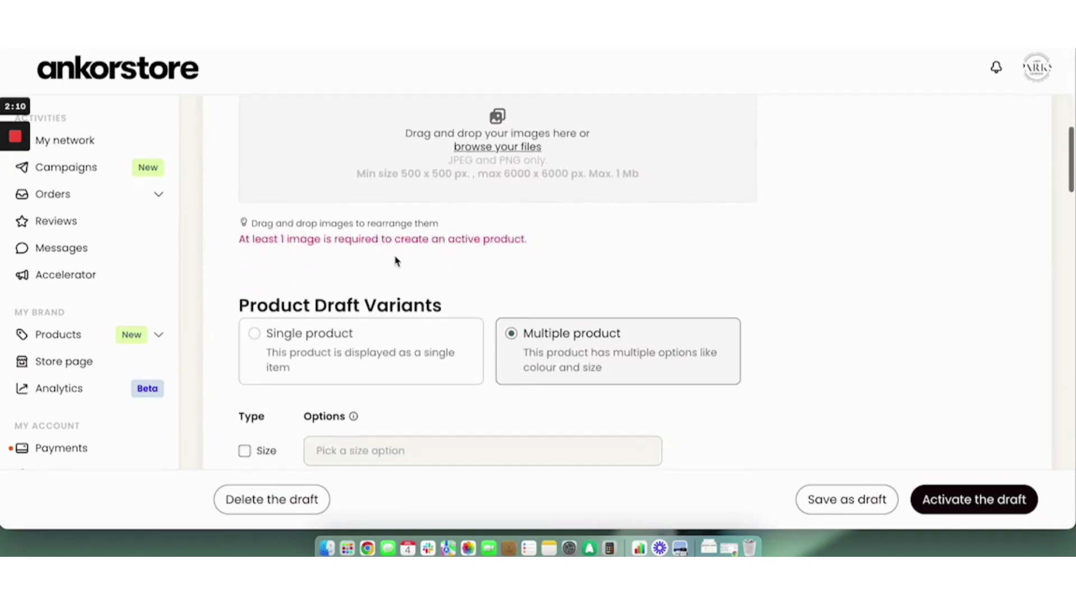
scroll(437, 162, "down", 9)
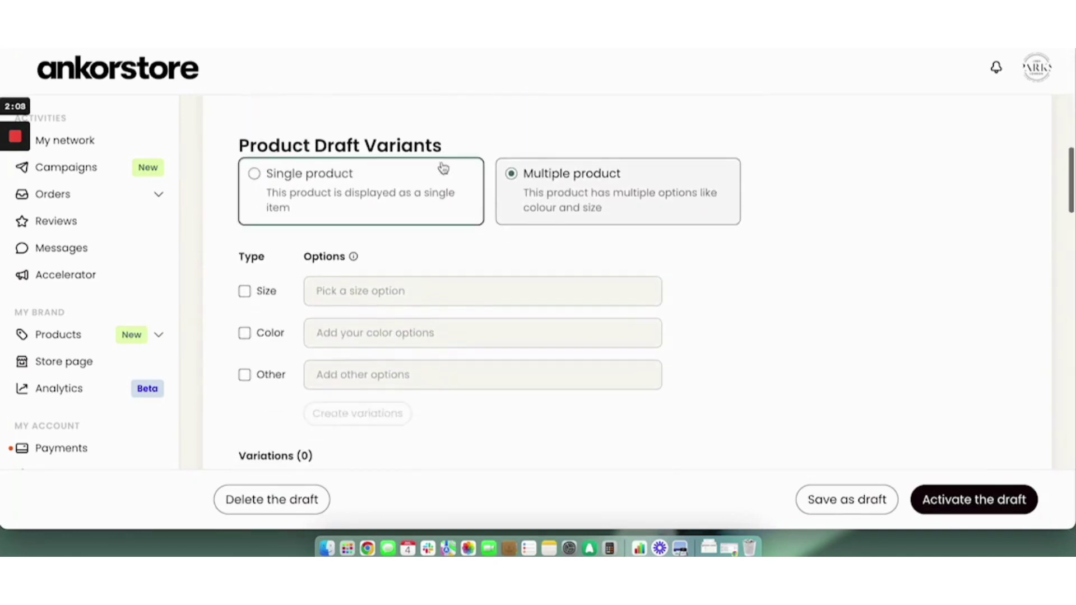
scroll(457, 184, "up", 1)
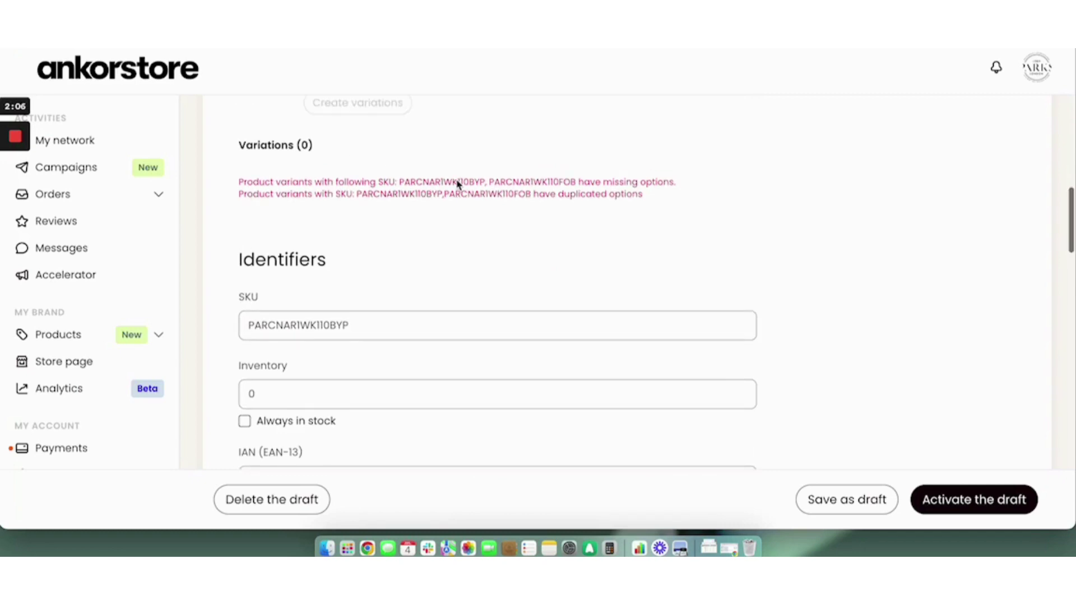
left_click_drag(310, 182, 575, 217)
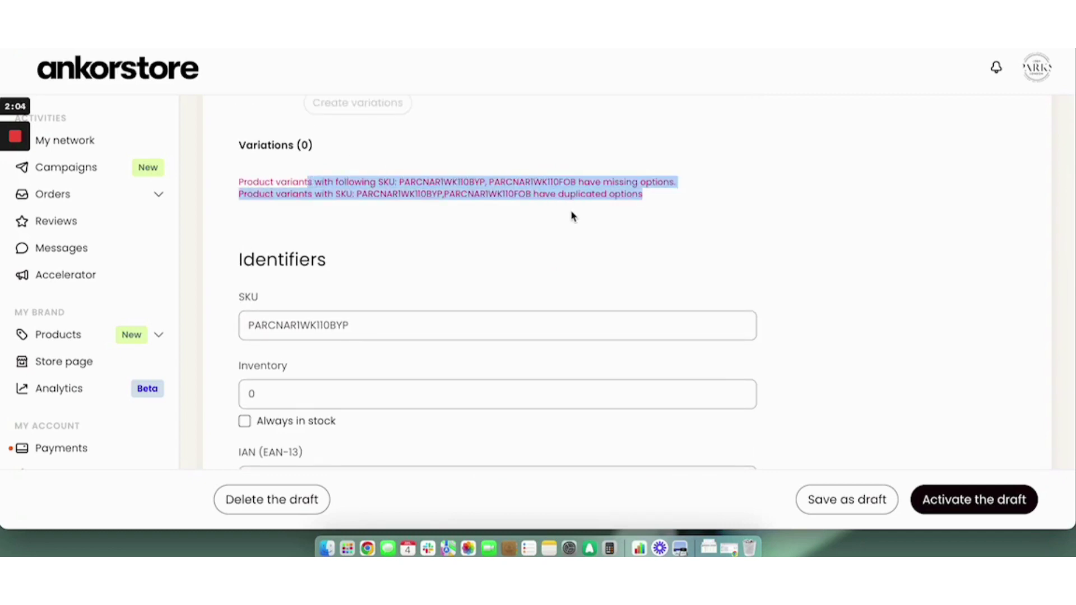
scroll(441, 198, "down", 5)
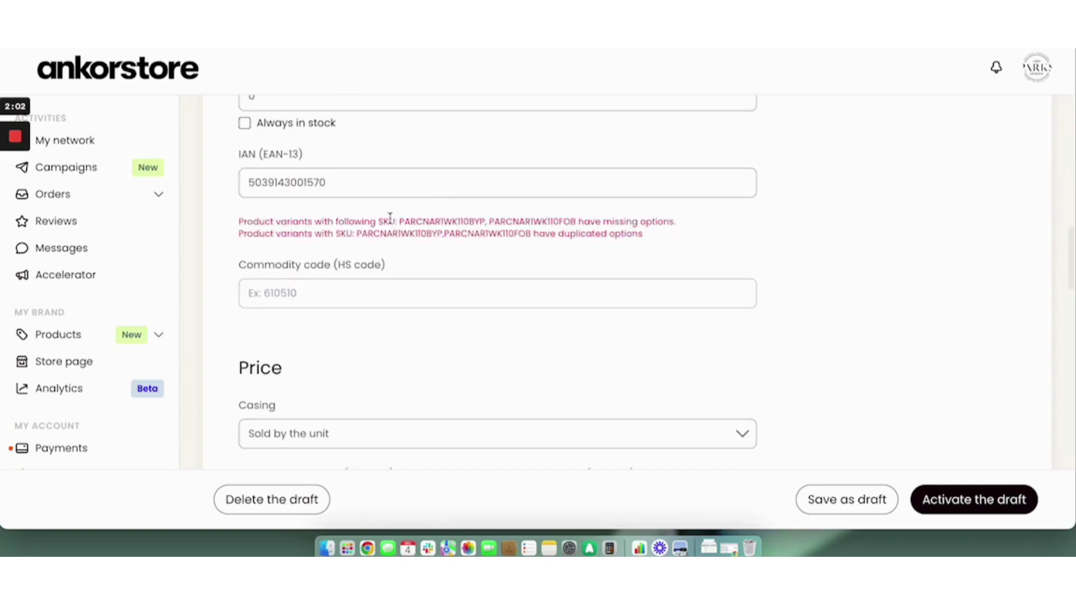
left_click_drag(390, 203, 468, 215)
scroll(469, 241, "down", 10)
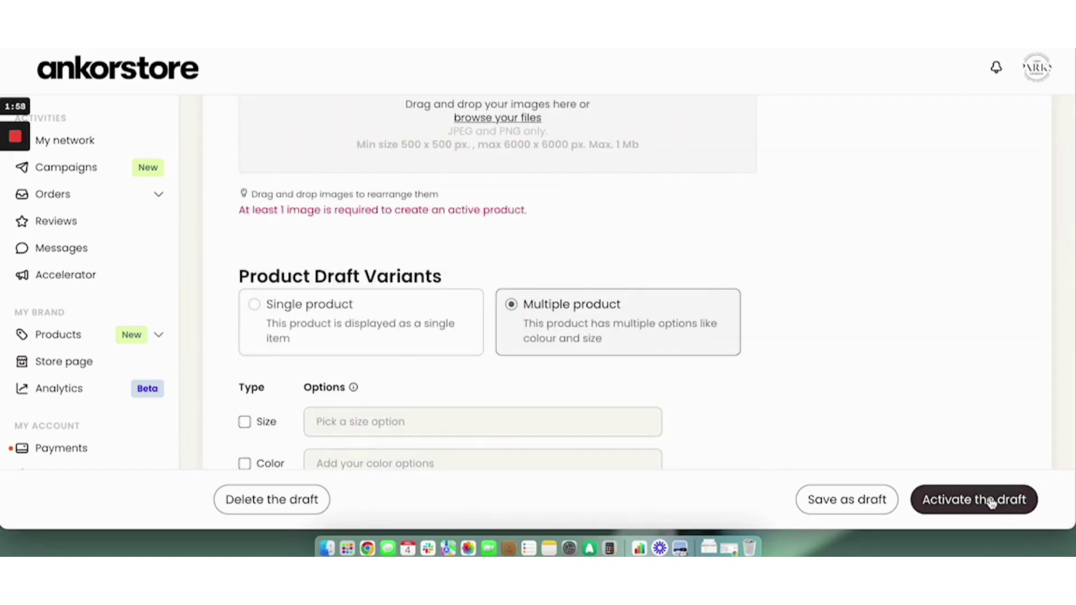
Save the product as a draft and select the ready items in the drafts list.
left_click(852, 507)
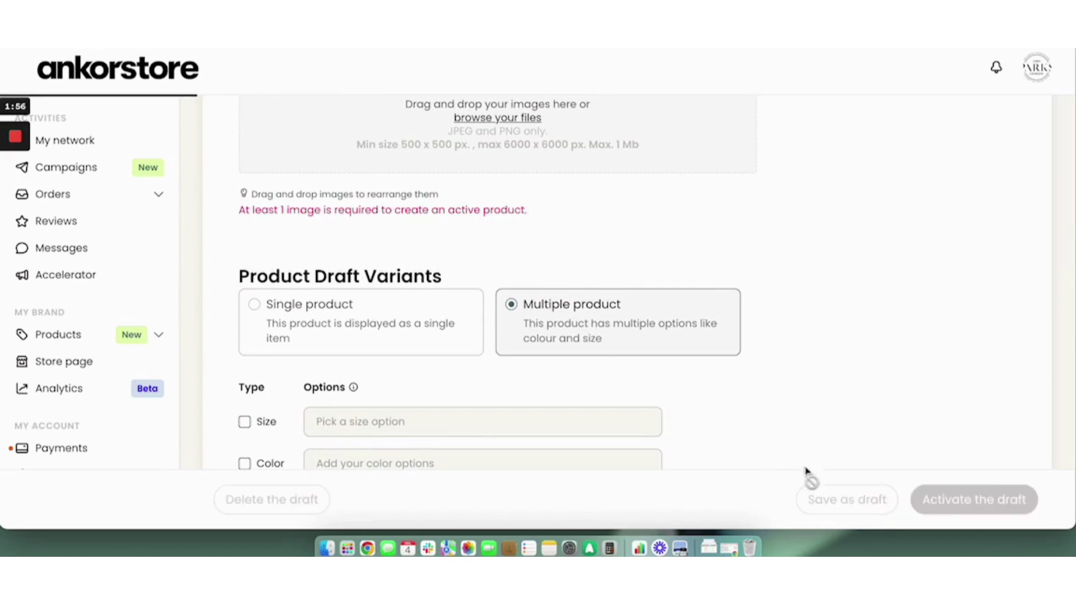
scroll(655, 263, "down", 10)
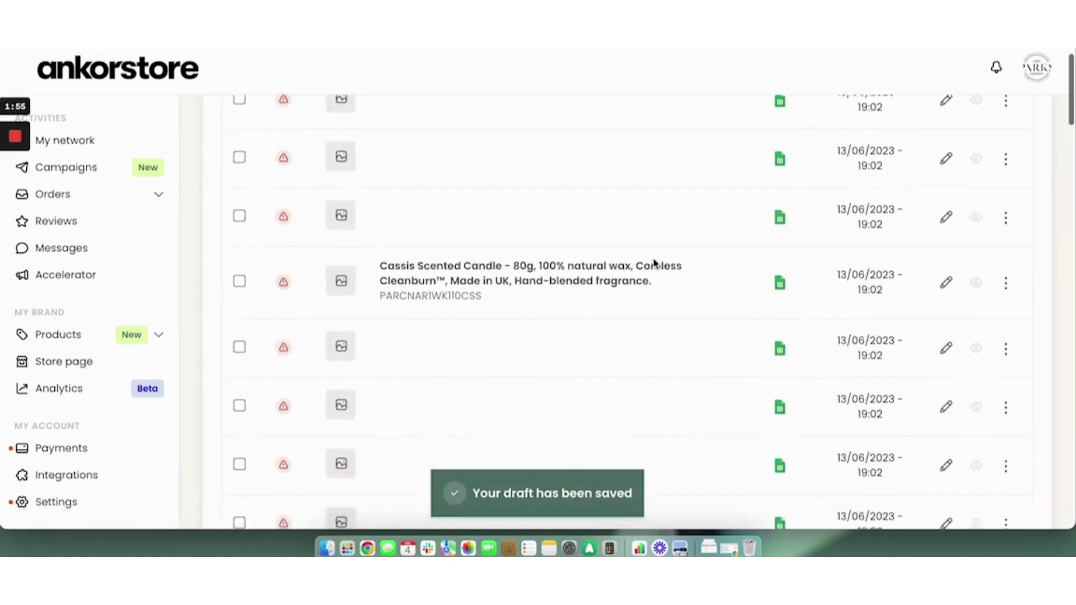
scroll(653, 264, "up", 15)
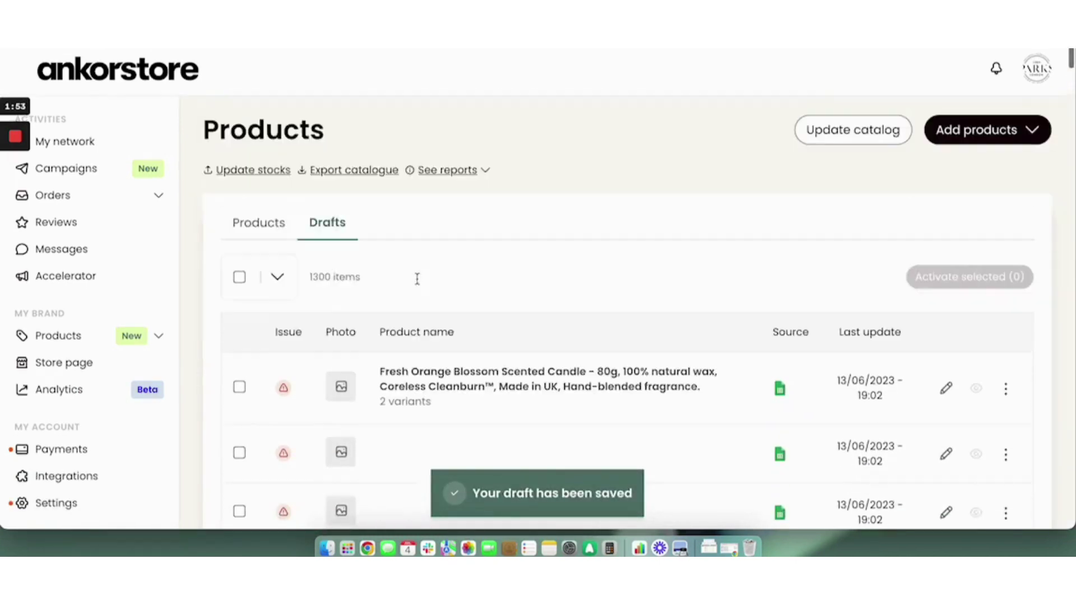
left_click(276, 277)
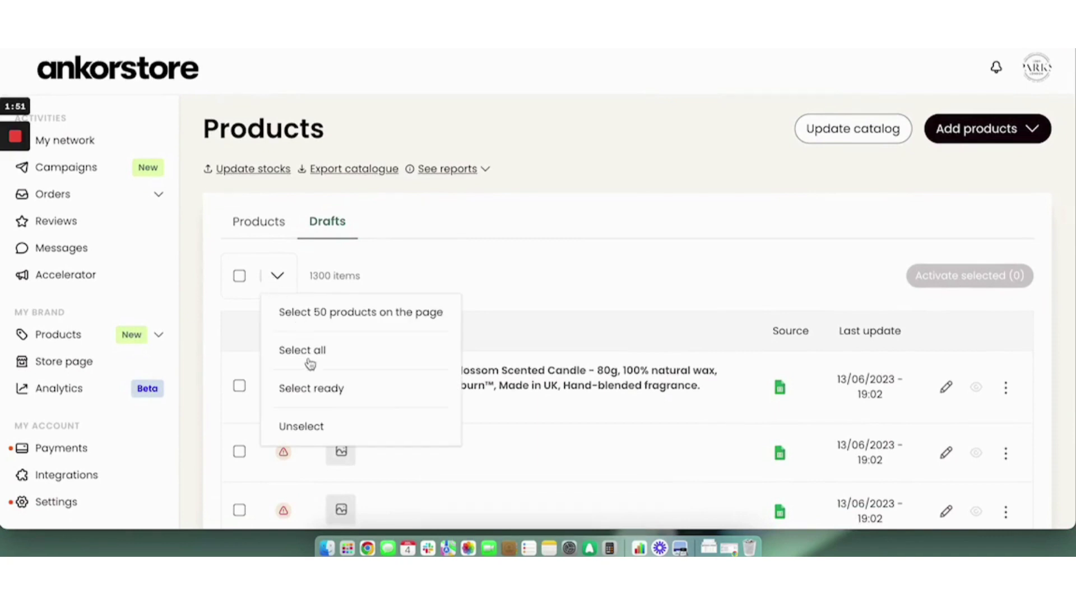
left_click(319, 389)
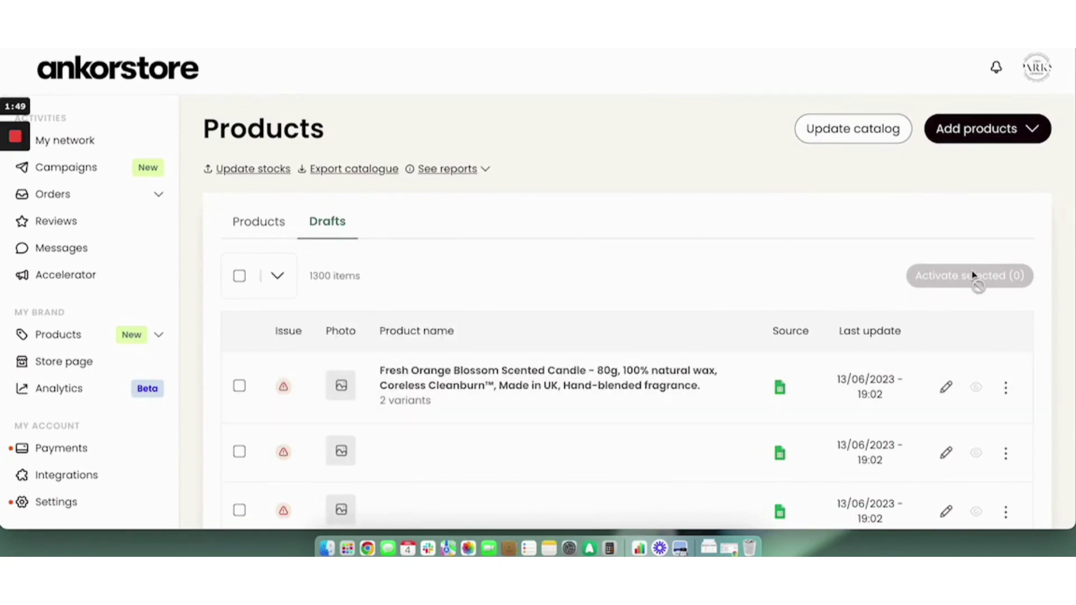
Switch from the drafts to the main product list and look over the listed products.
left_click(258, 223)
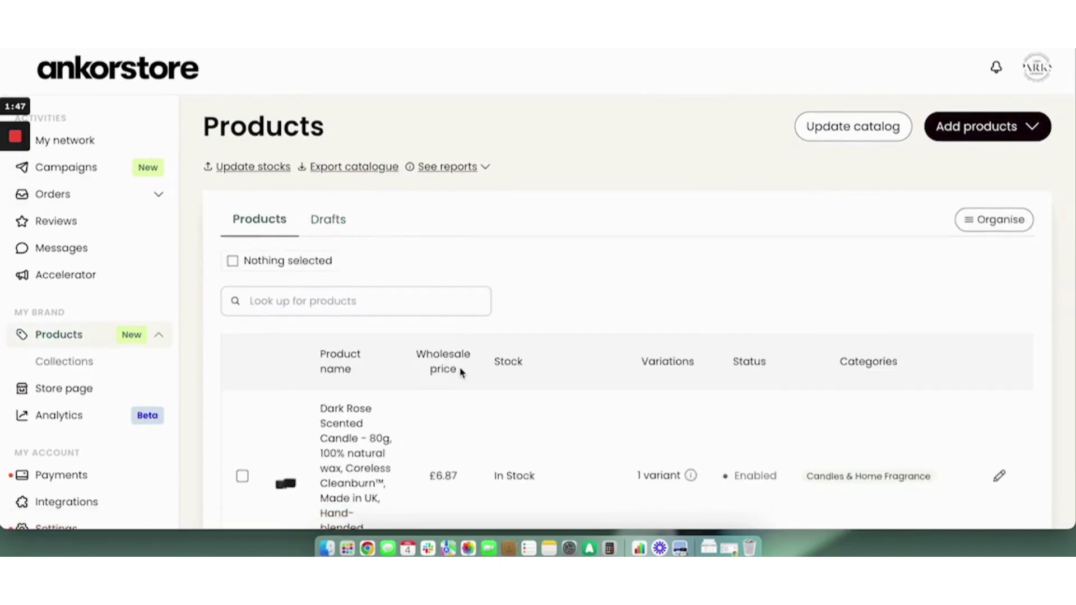
scroll(461, 372, "down", 3)
scroll(461, 372, "up", 3)
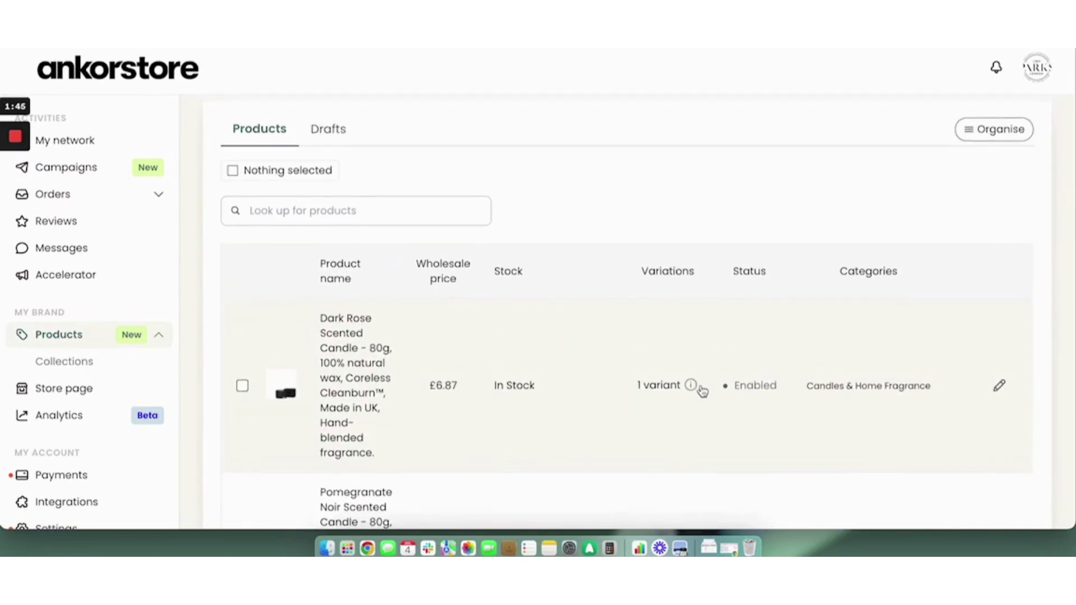
Select all listed products, check which bulk actions are available and clear the selection.
left_click(233, 172)
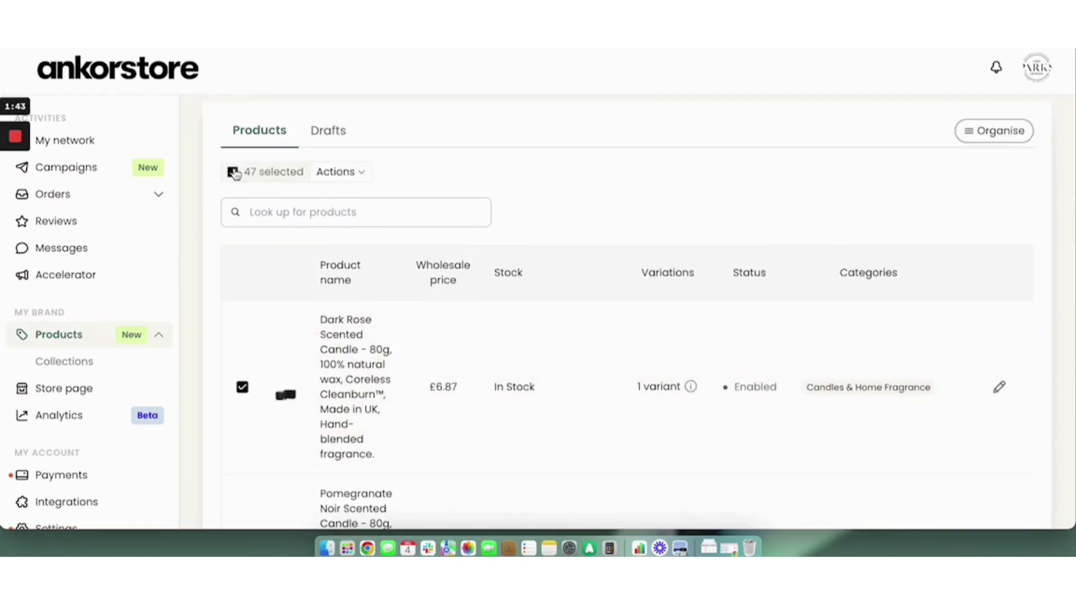
left_click(351, 177)
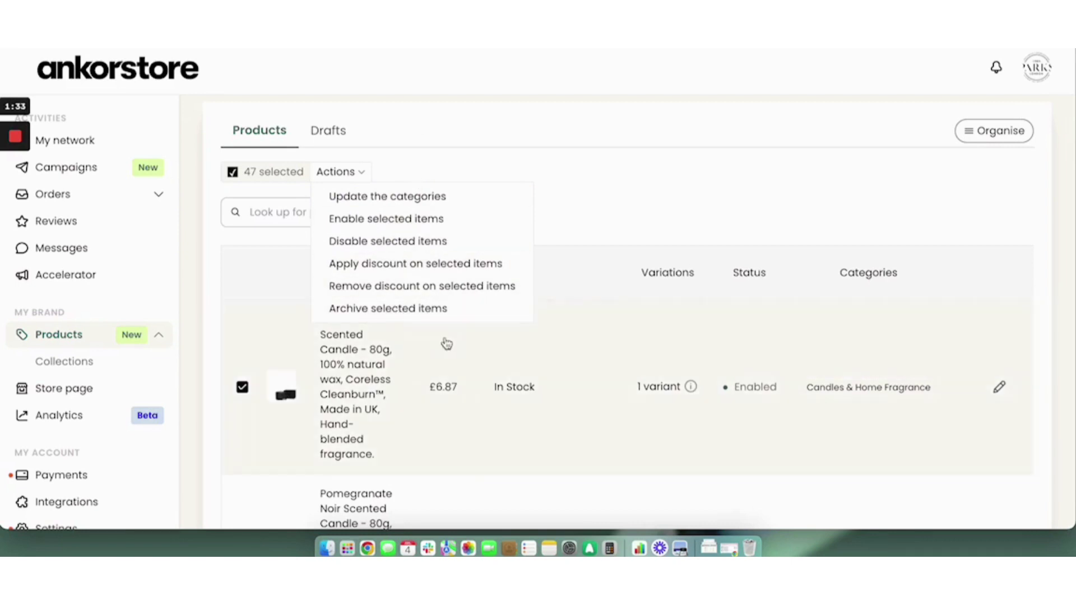
left_click(589, 221)
left_click(233, 172)
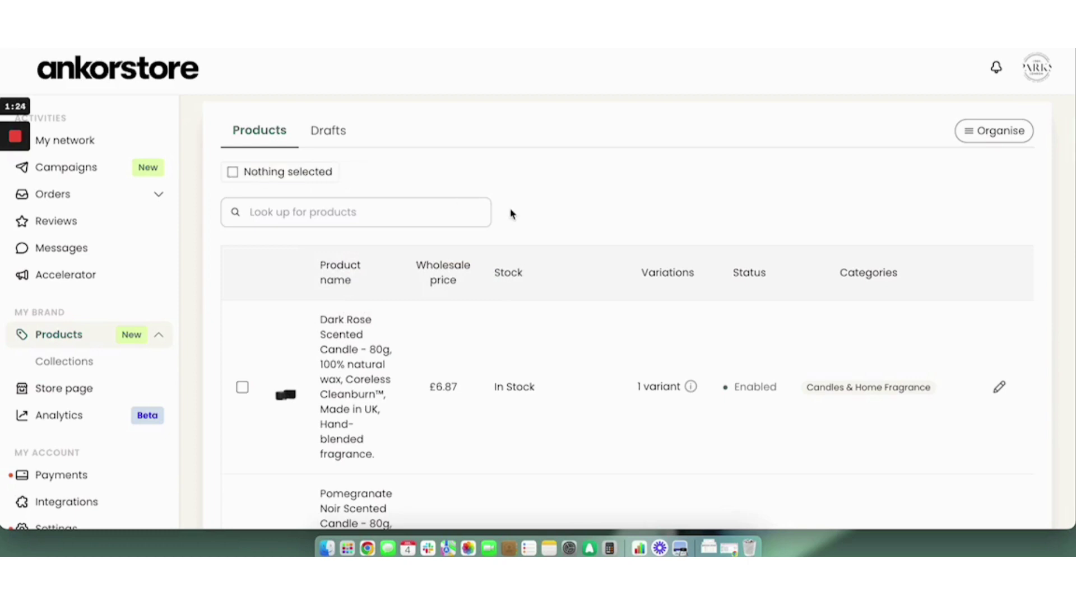
scroll(509, 211, "up", 3)
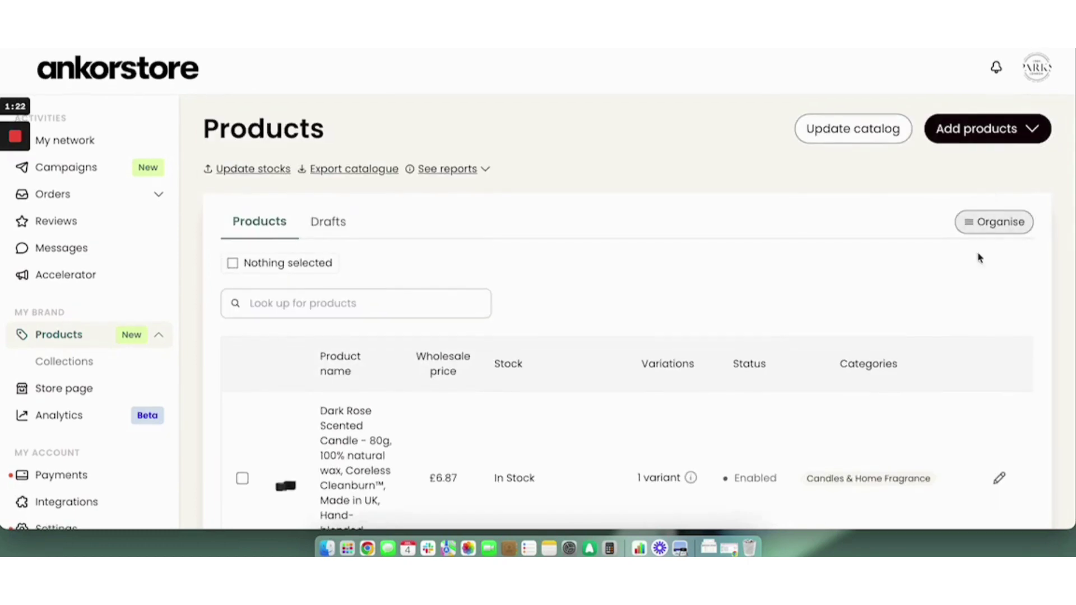
Open the organising view for the product list, try rearranging products in the grid and cancel the changes.
left_click(994, 222)
scroll(700, 246, "down", 3)
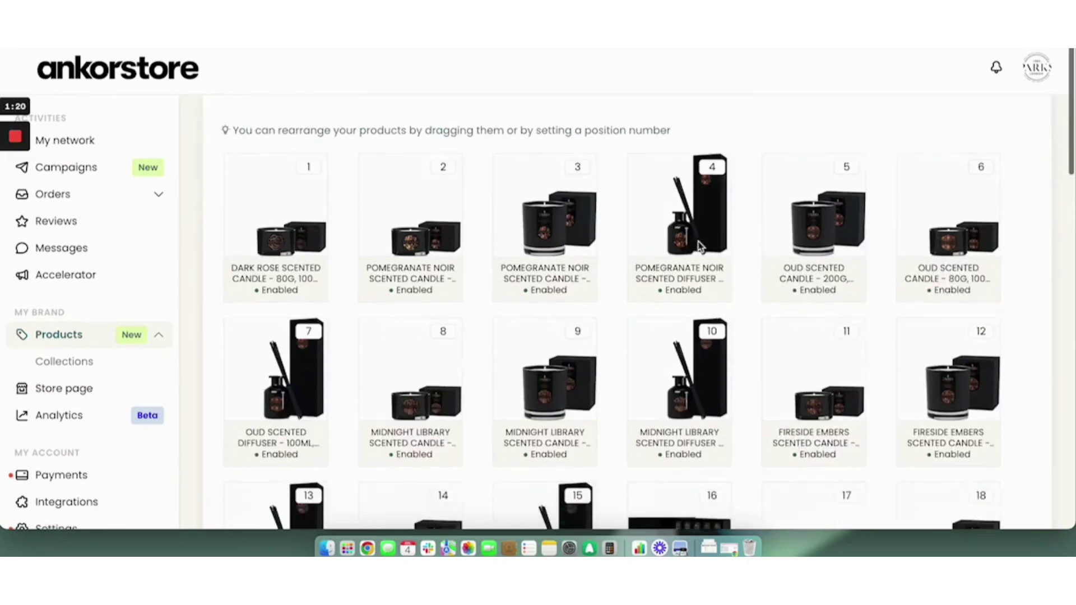
mouse_move(703, 218)
left_mouse_down()
mouse_move(578, 211)
mouse_move(635, 202)
mouse_move(690, 213)
left_mouse_up()
mouse_move(555, 196)
left_mouse_down()
mouse_move(425, 182)
mouse_move(552, 185)
left_mouse_up()
scroll(558, 300, "down", 15)
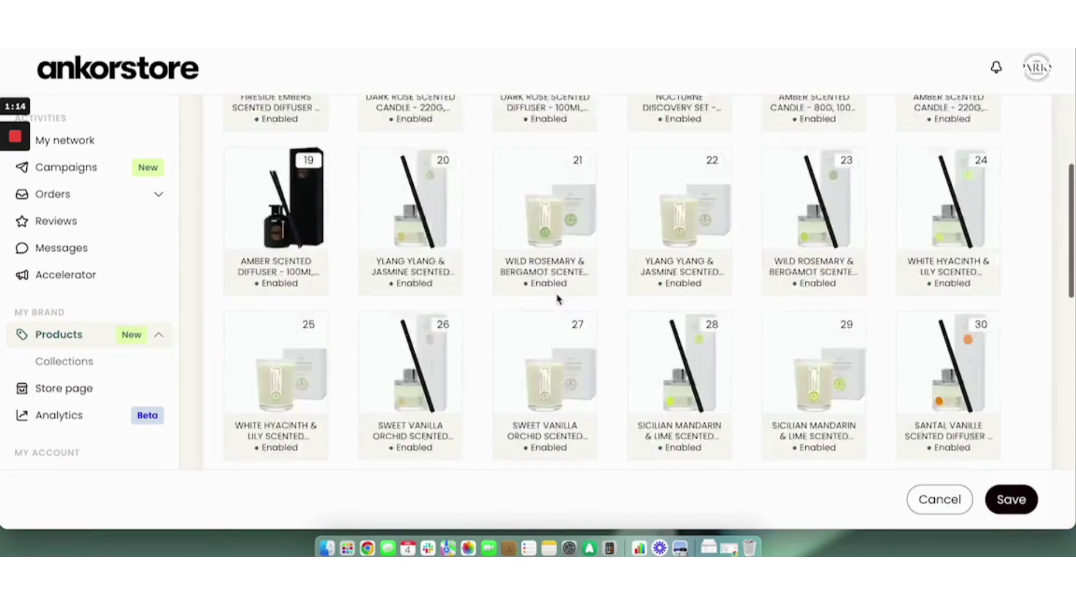
scroll(557, 300, "up", 6)
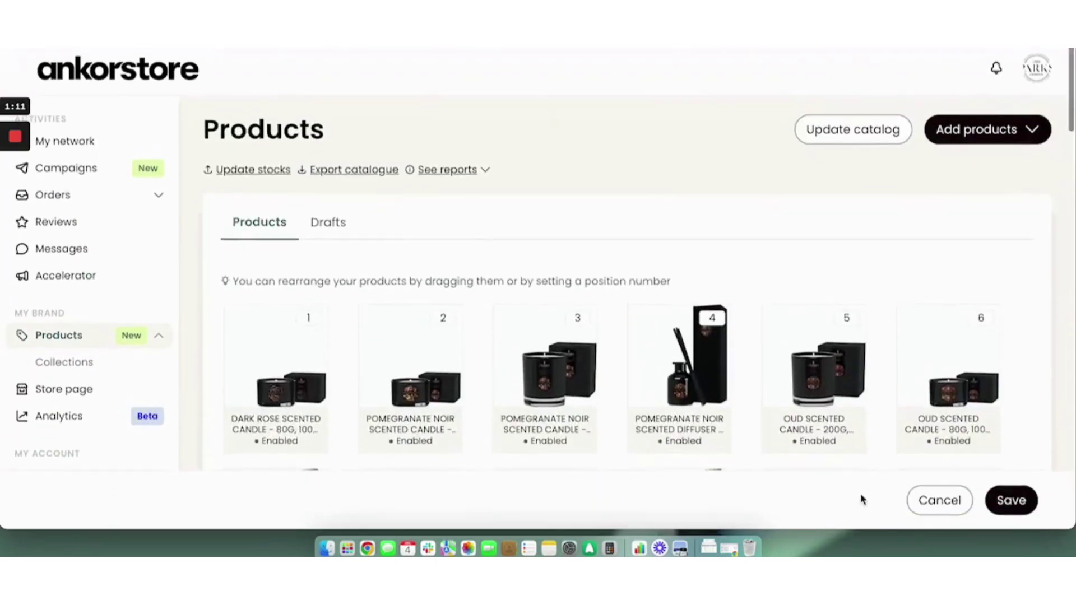
left_click(953, 499)
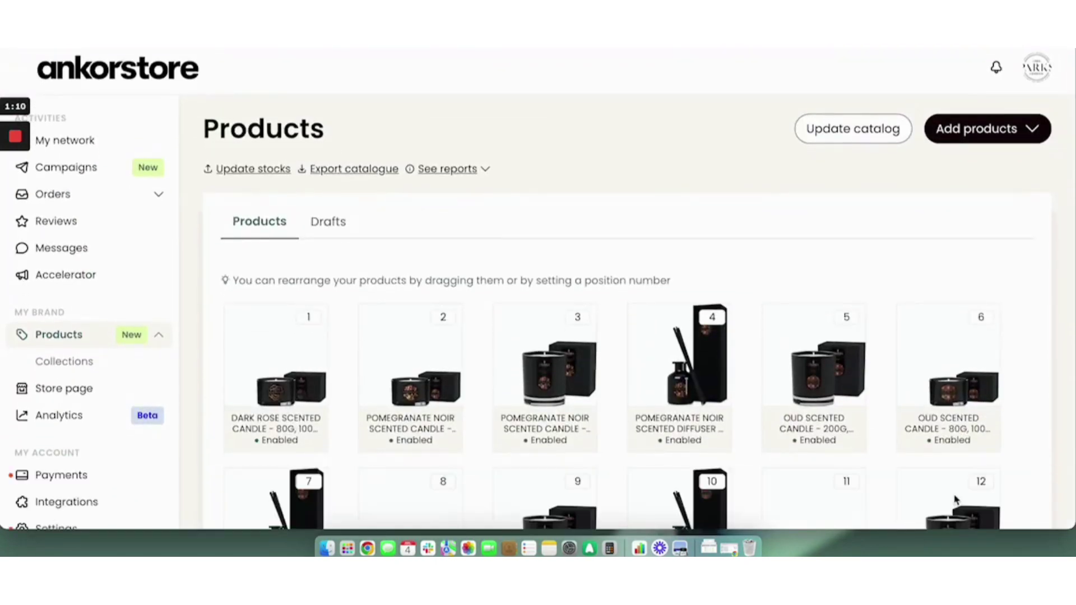
Start a new collection titled "candles summer" and review its description, cover image and product sections.
left_click(105, 365)
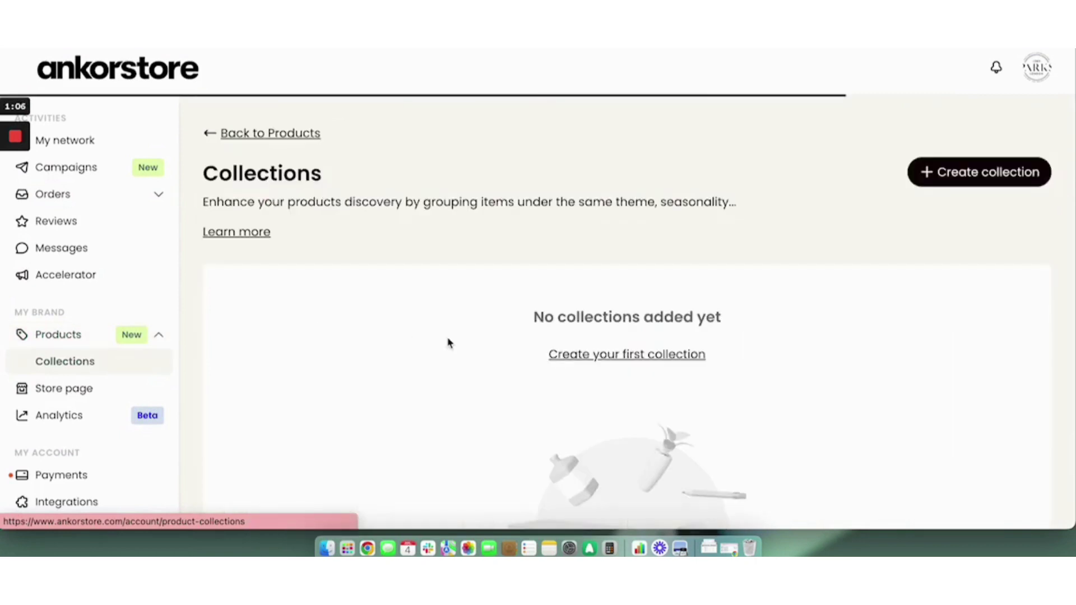
scroll(447, 341, "down", 1)
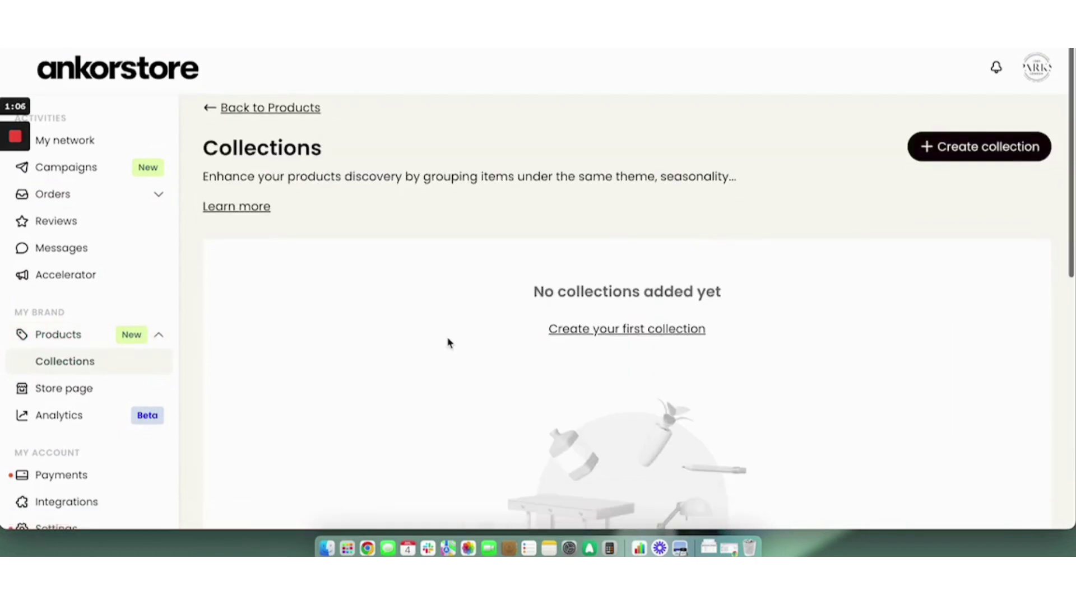
left_click(630, 331)
left_click(432, 385)
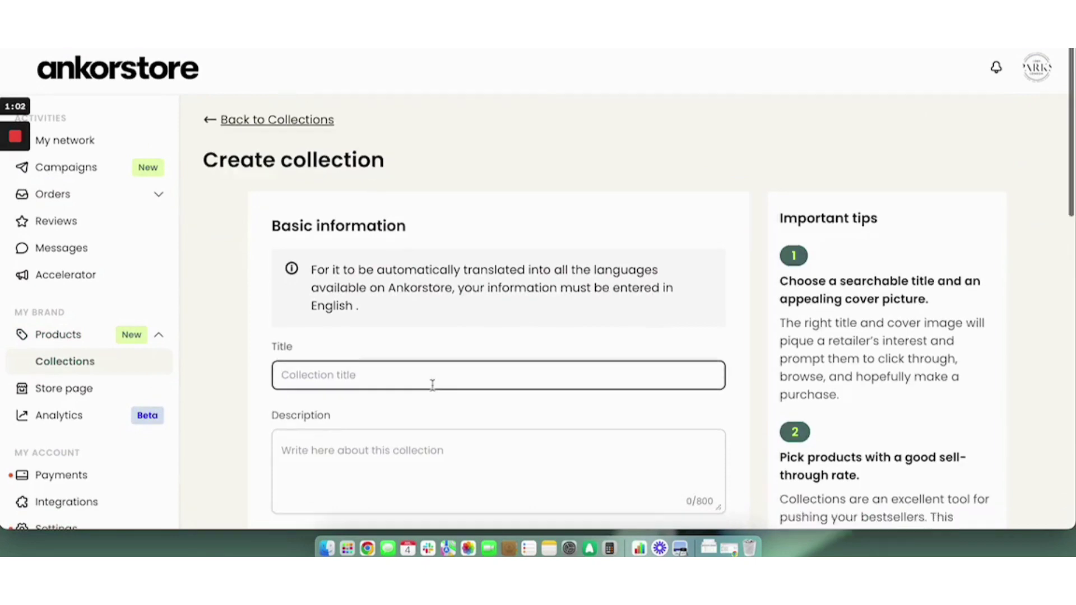
scroll(432, 387, "down", 3)
type("candles summer")
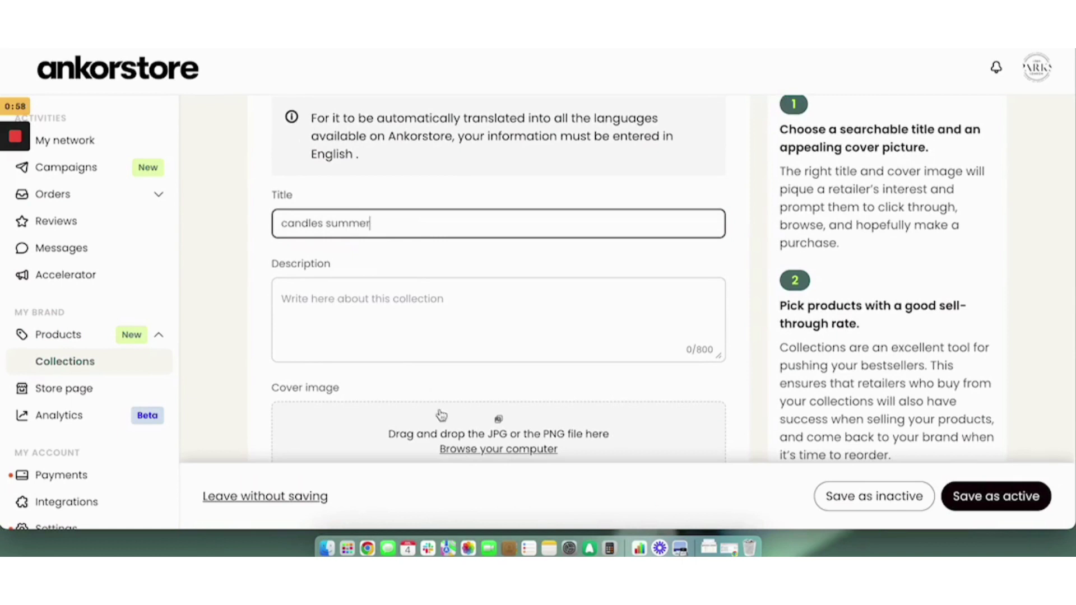
left_click(427, 329)
scroll(429, 329, "down", 3)
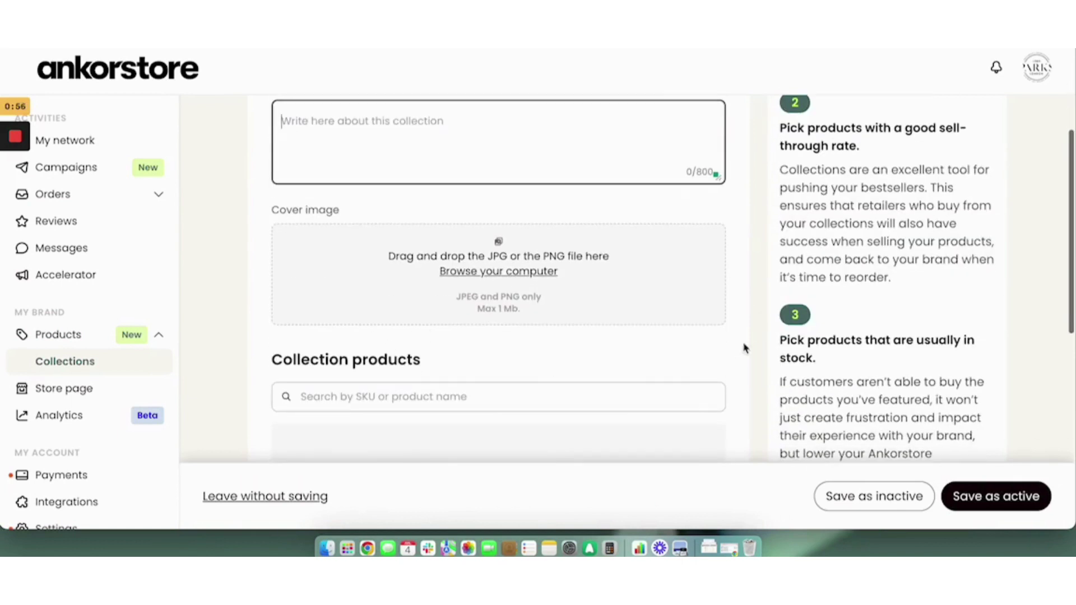
scroll(571, 306, "down", 3)
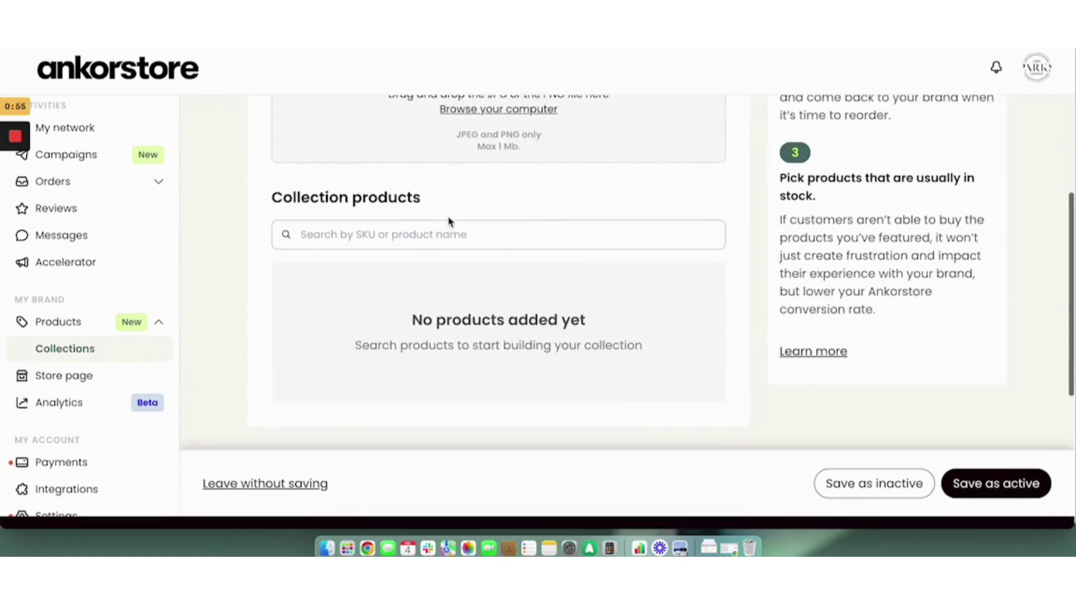
Search the products for the collection by "cand" and "100", clear the search and leave the collection without saving.
left_click(447, 233)
type("cand")
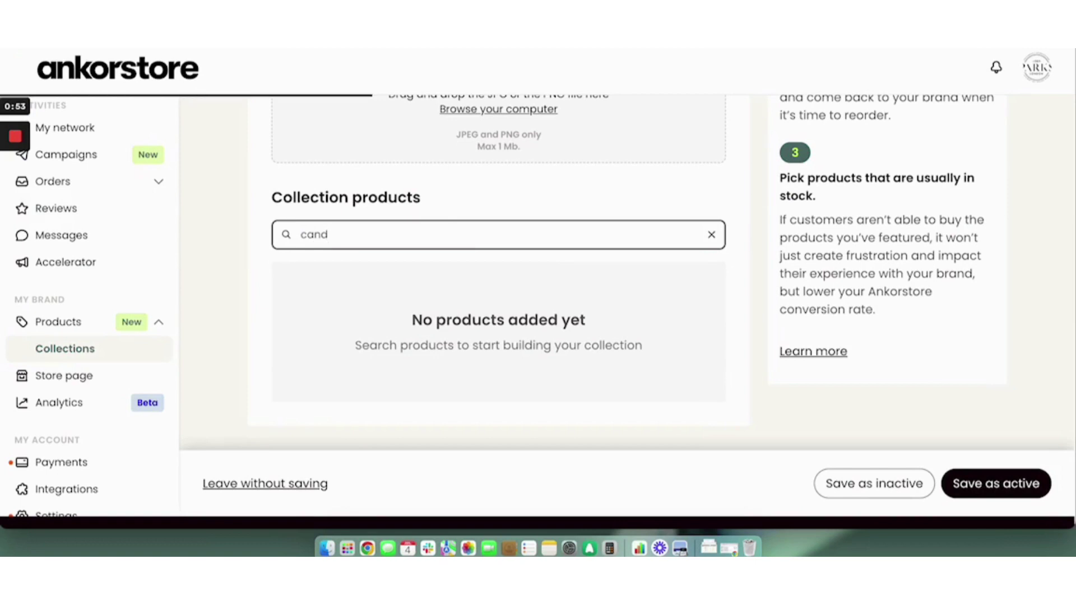
key("BackSpace")
key("BackSpace")
key("BackSpace")
key("BackSpace")
type("100")
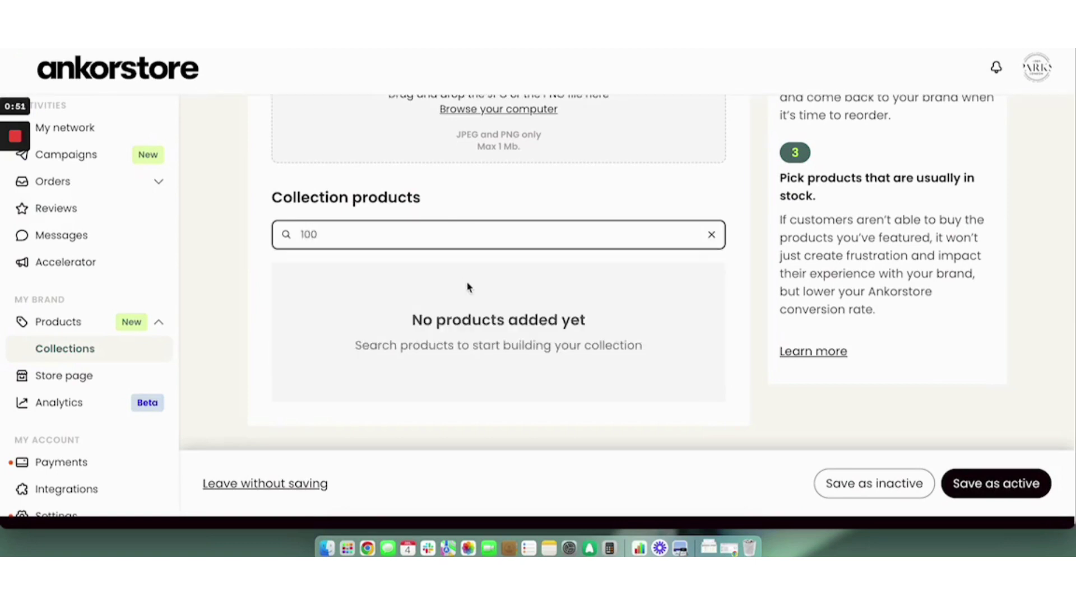
key("BackSpace")
key("BackSpace")
key("BackSpace")
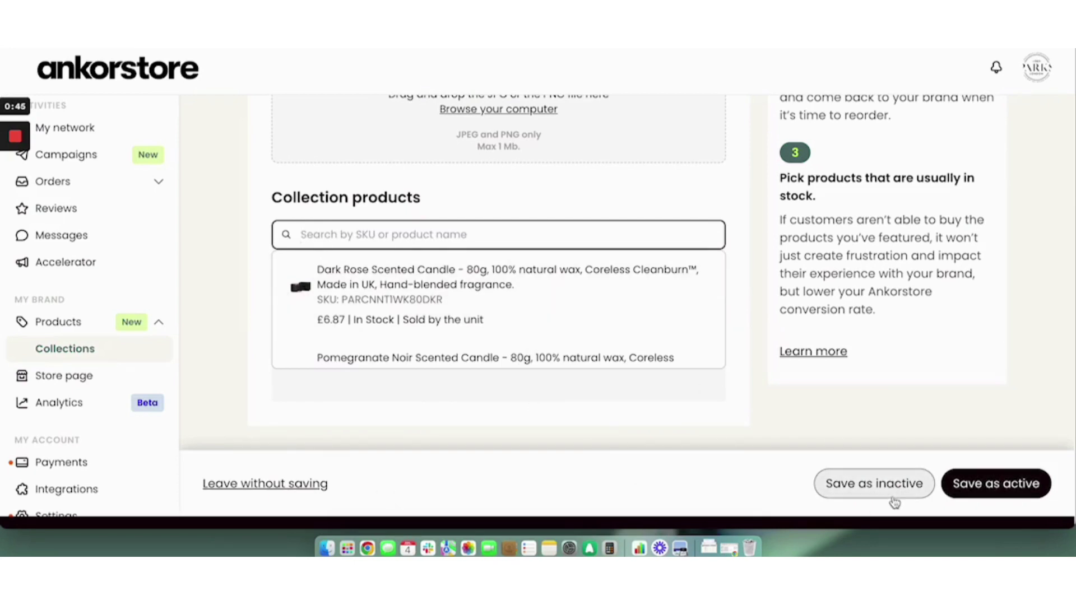
left_click(232, 485)
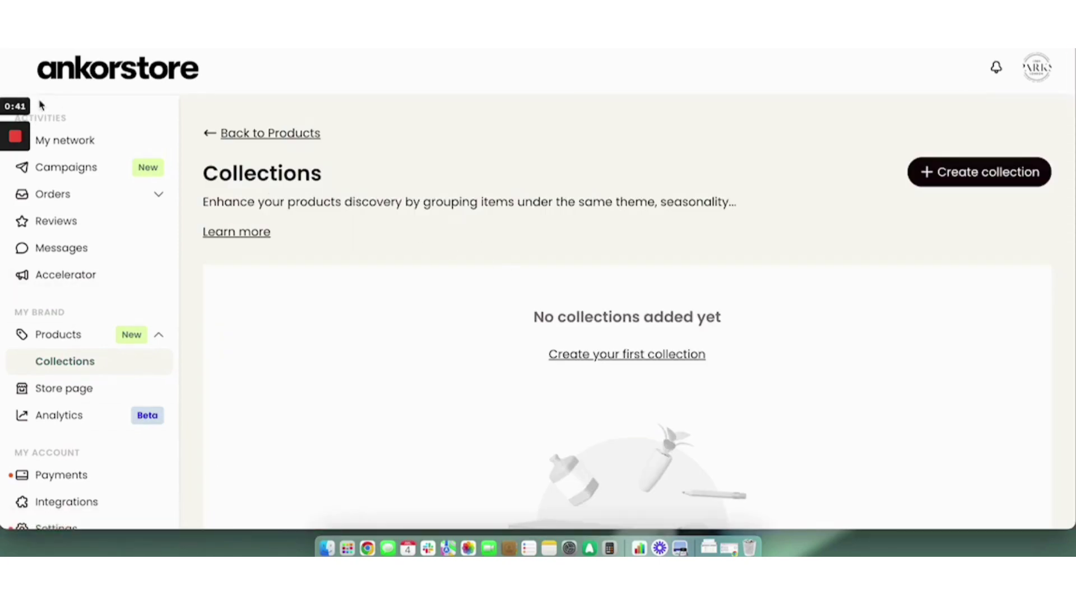
left_click(16, 137)
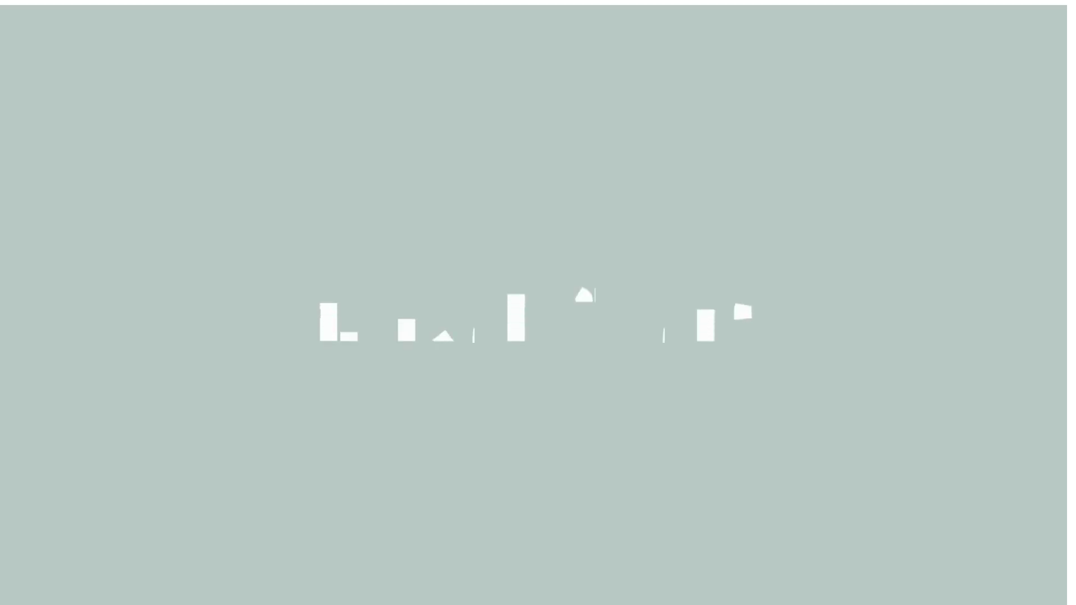